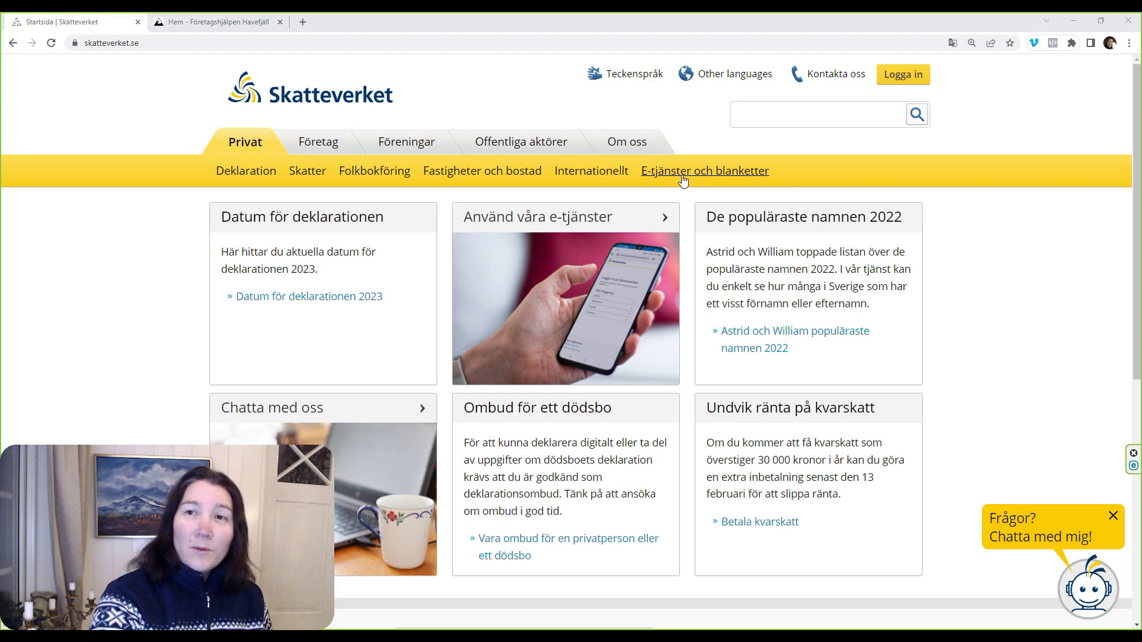
# - Open the full list of private e-services, Alla e-tjänster, under E-tjänster och blanketter
pyautogui.click(722, 178)
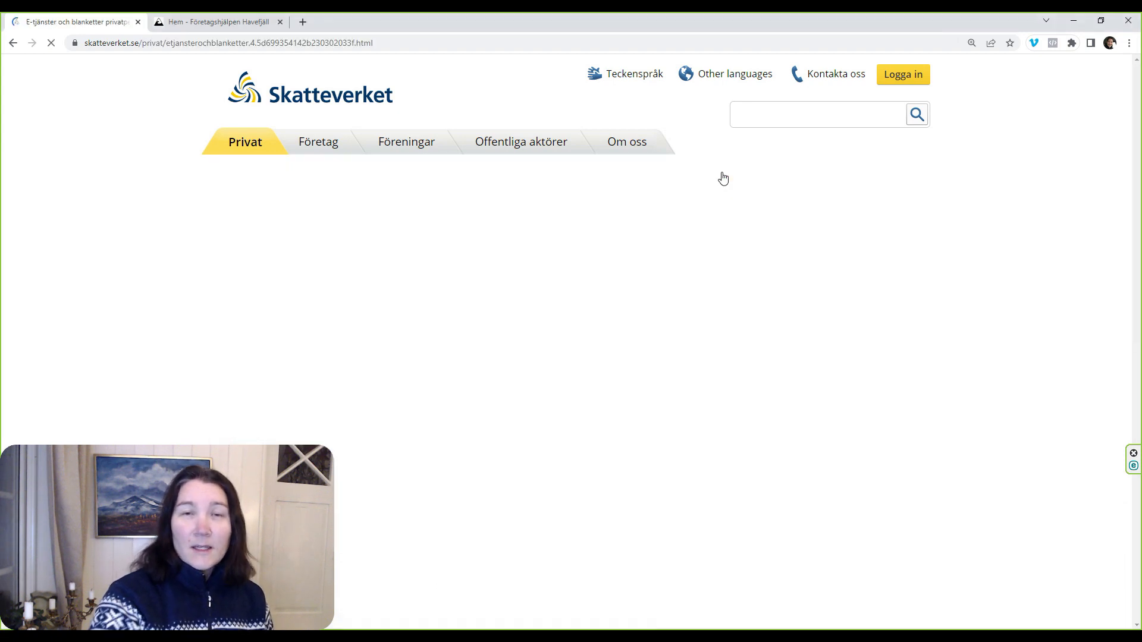
pyautogui.scroll(-2, 516, 481)
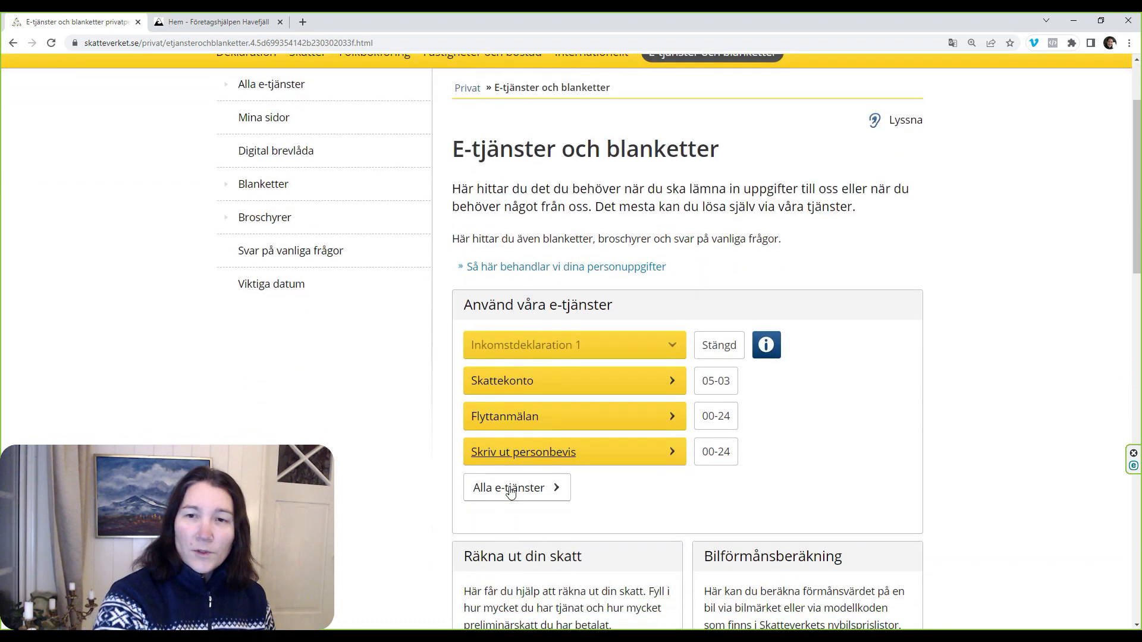
pyautogui.click(510, 493)
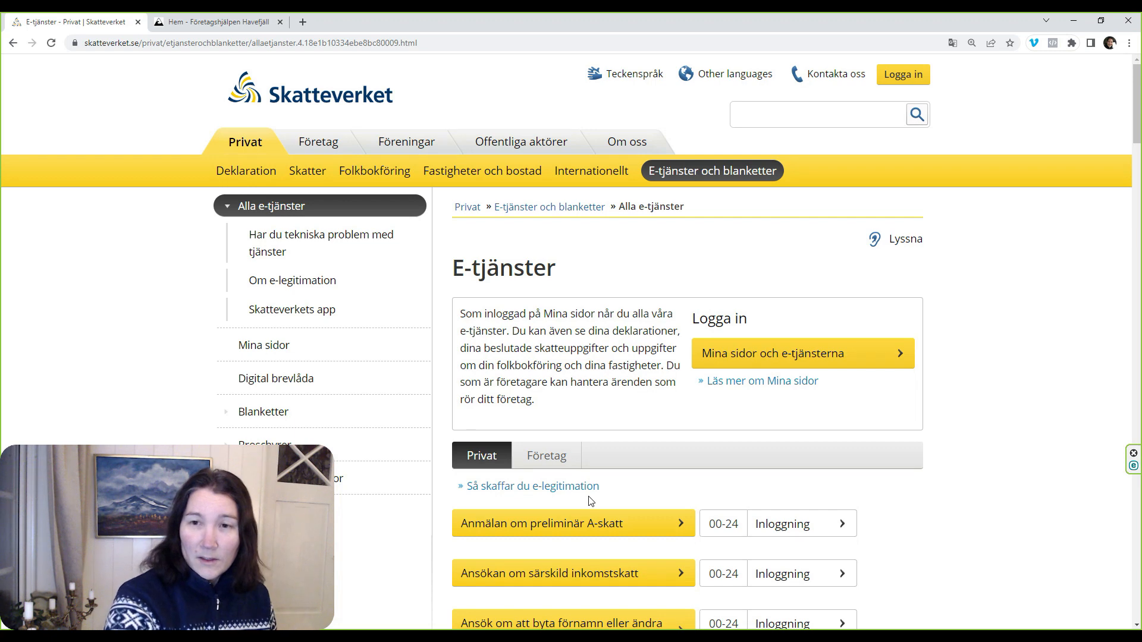
# - Look through the private e-services, both those requiring login and those that do not require e-legitimation
pyautogui.scroll(-1, 593, 493)
pyautogui.scroll(-5, 593, 492)
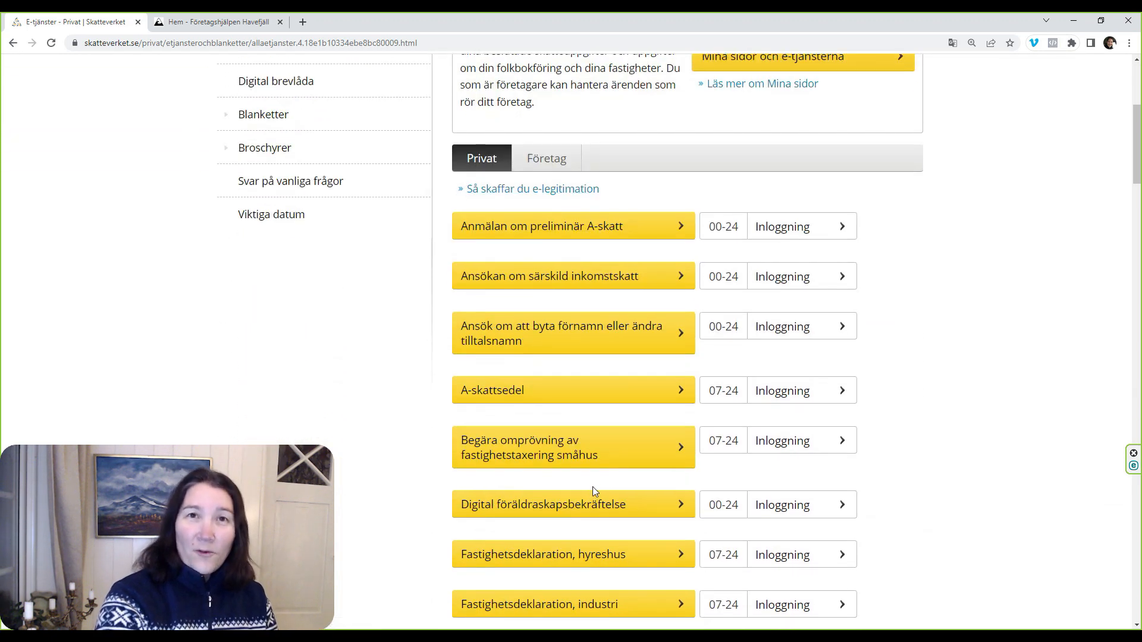
pyautogui.scroll(-12, 592, 486)
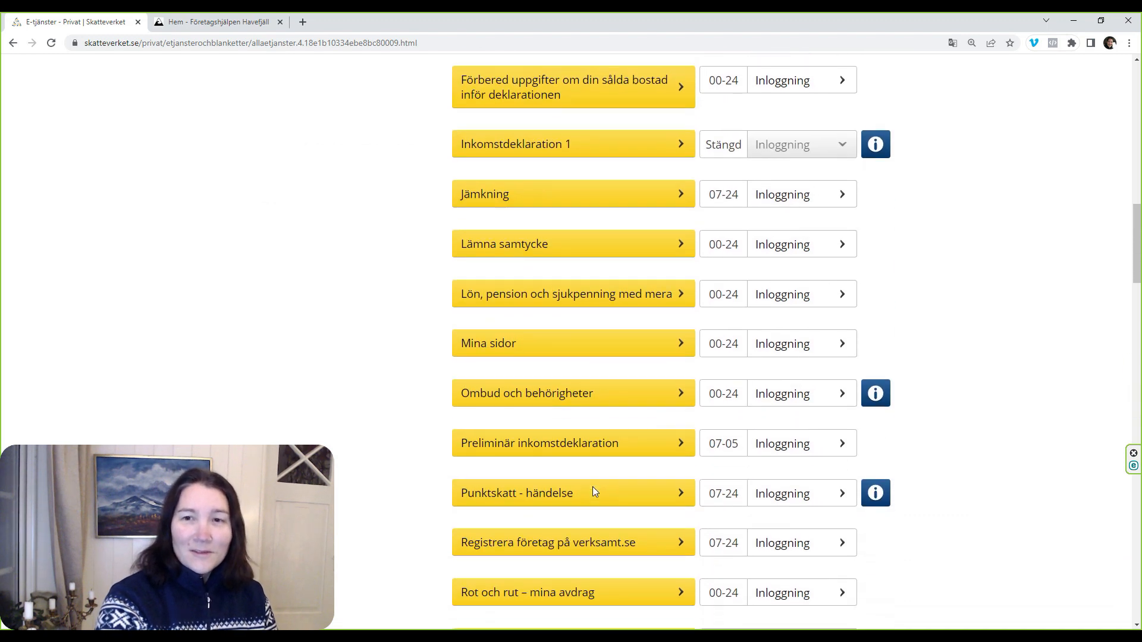
pyautogui.scroll(-9, 592, 486)
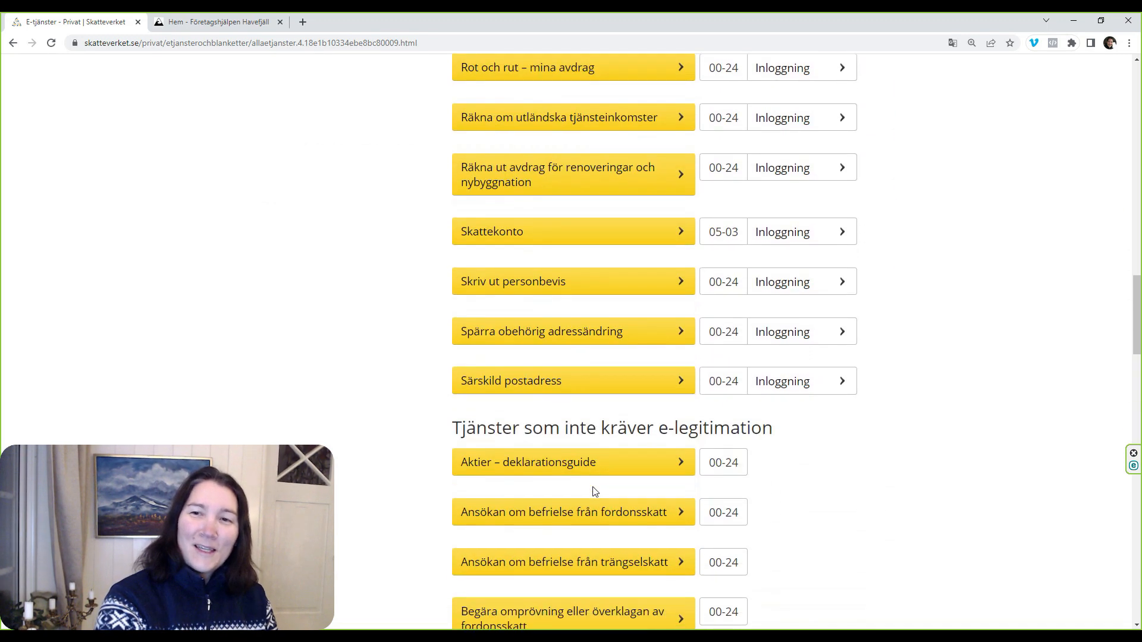
pyautogui.scroll(-2, 593, 491)
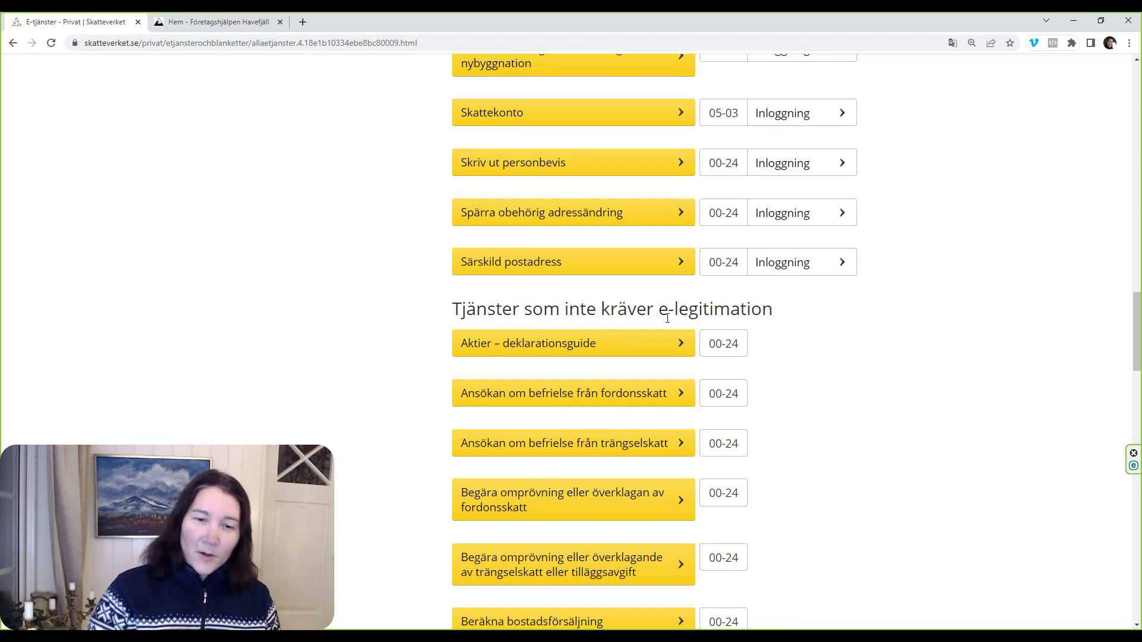
pyautogui.scroll(-5, 628, 374)
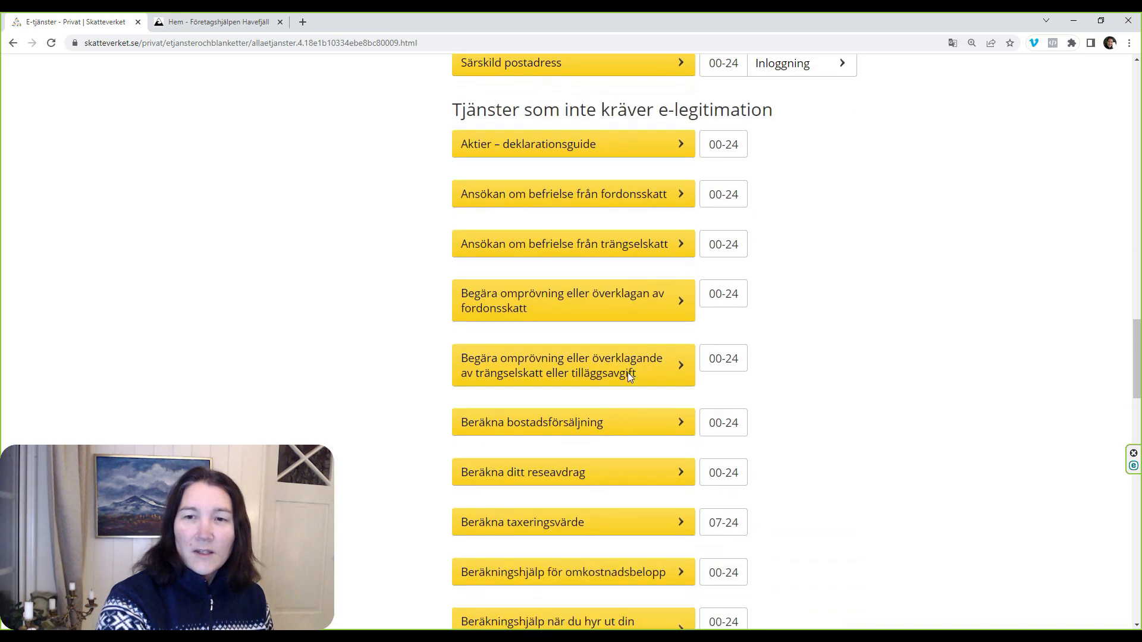
pyautogui.scroll(-3, 628, 375)
pyautogui.scroll(-2, 628, 374)
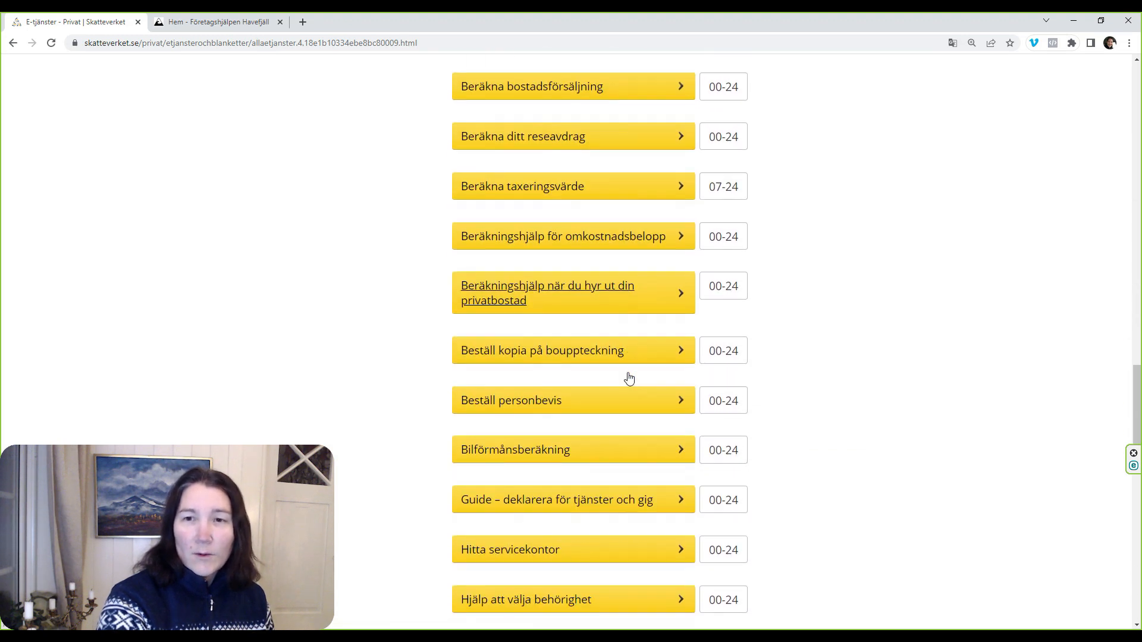
pyautogui.scroll(-7, 629, 375)
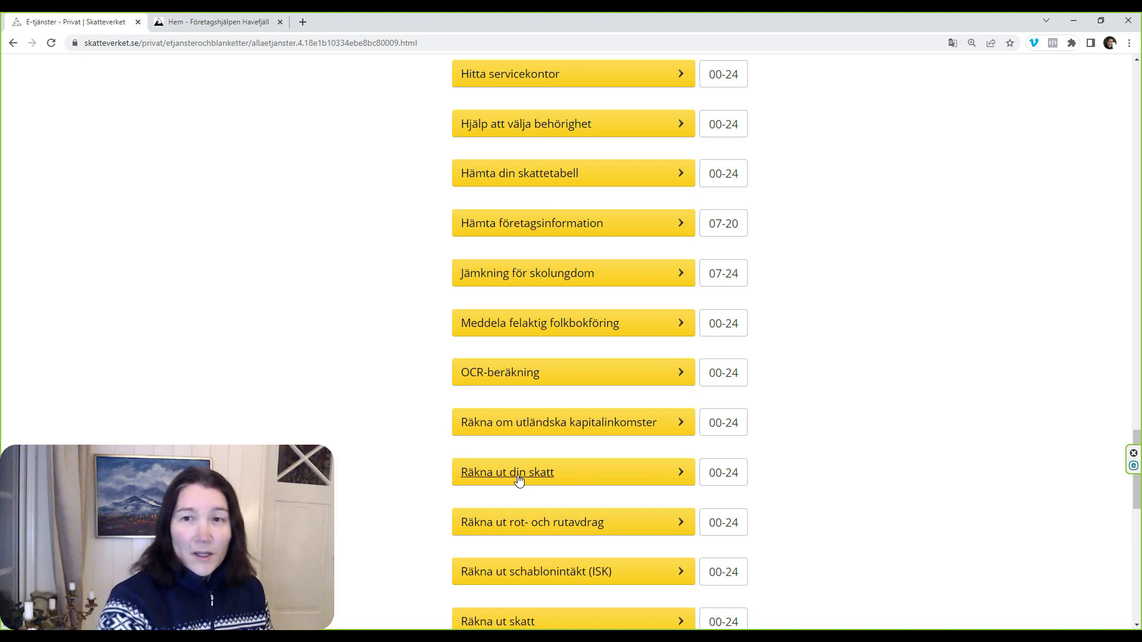
# - Log in to the Preliminär inkomstdeklaration e-service with Mobilt BankID
pyautogui.scroll(15, 519, 487)
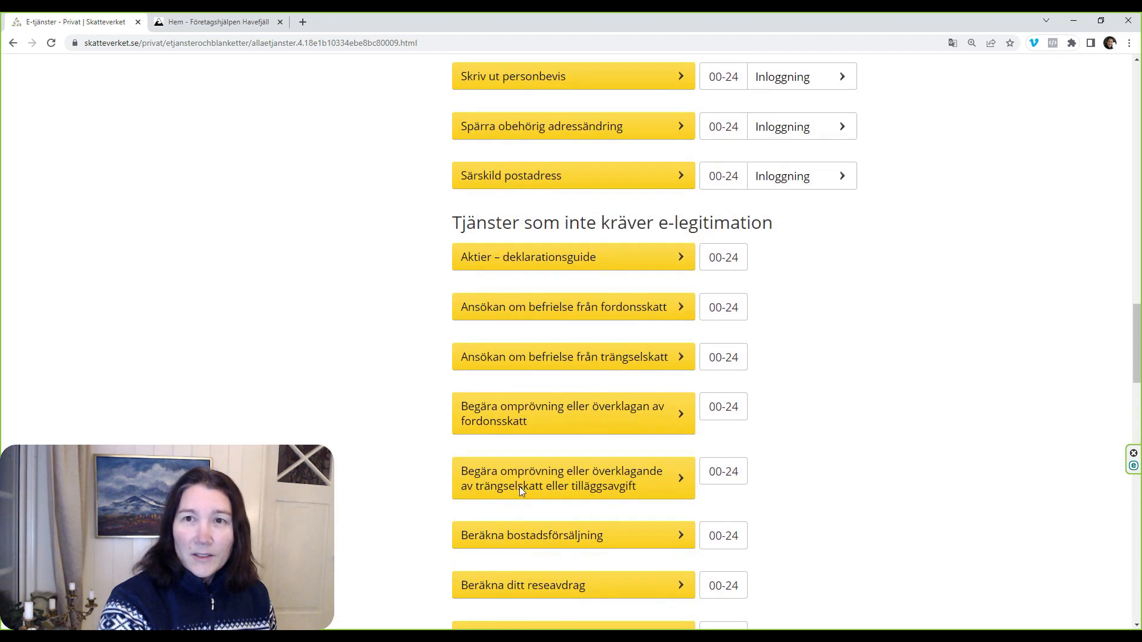
pyautogui.scroll(7, 519, 486)
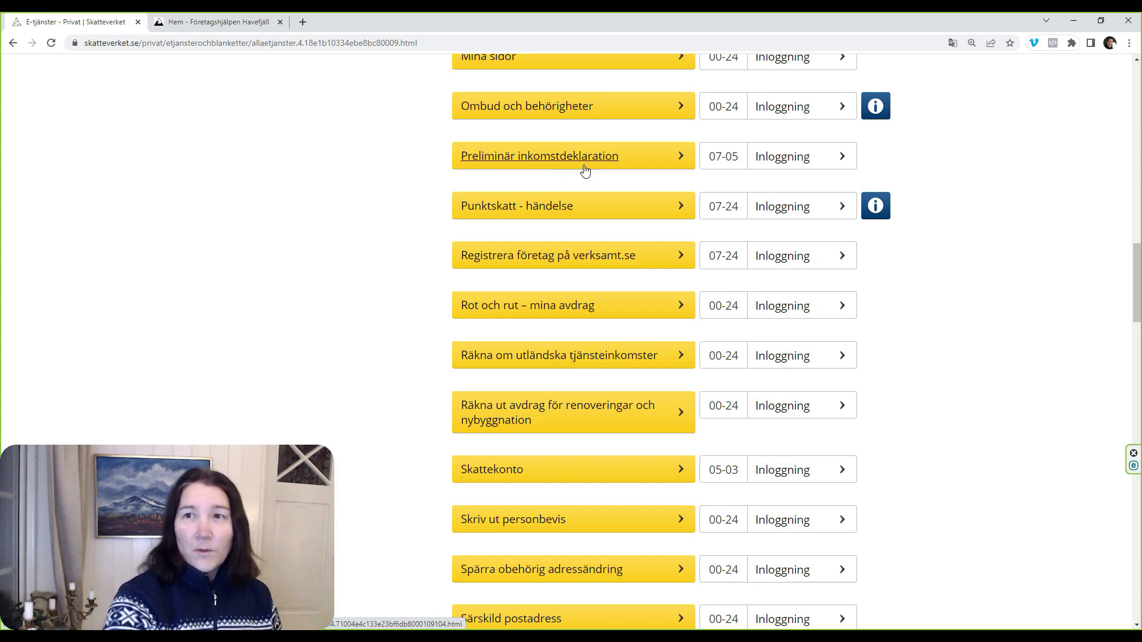
pyautogui.click(786, 158)
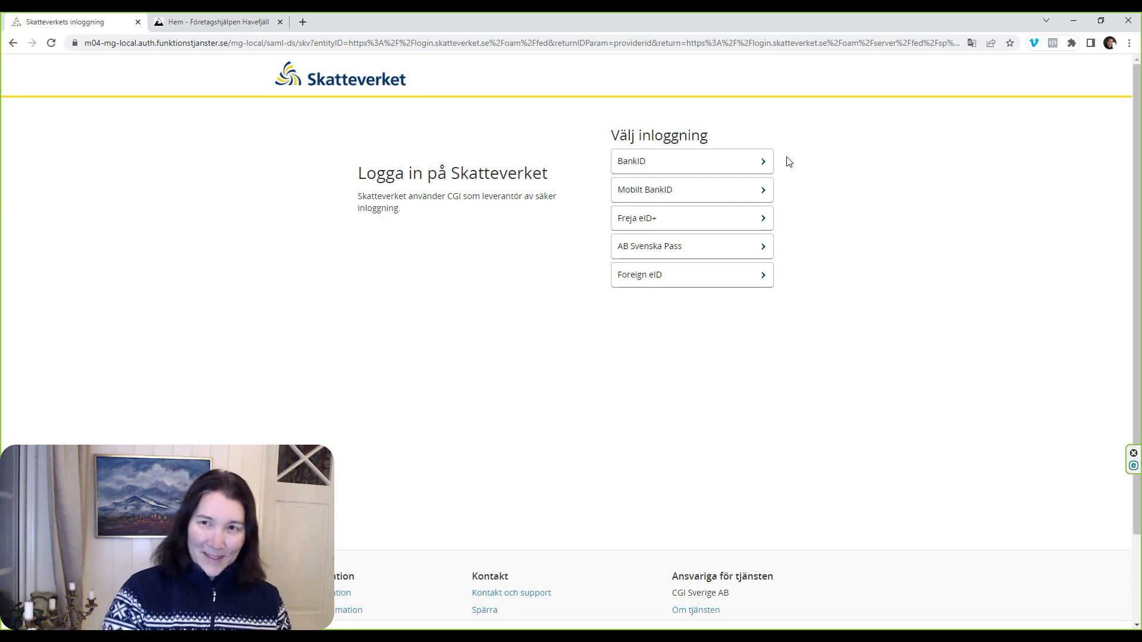
pyautogui.click(661, 194)
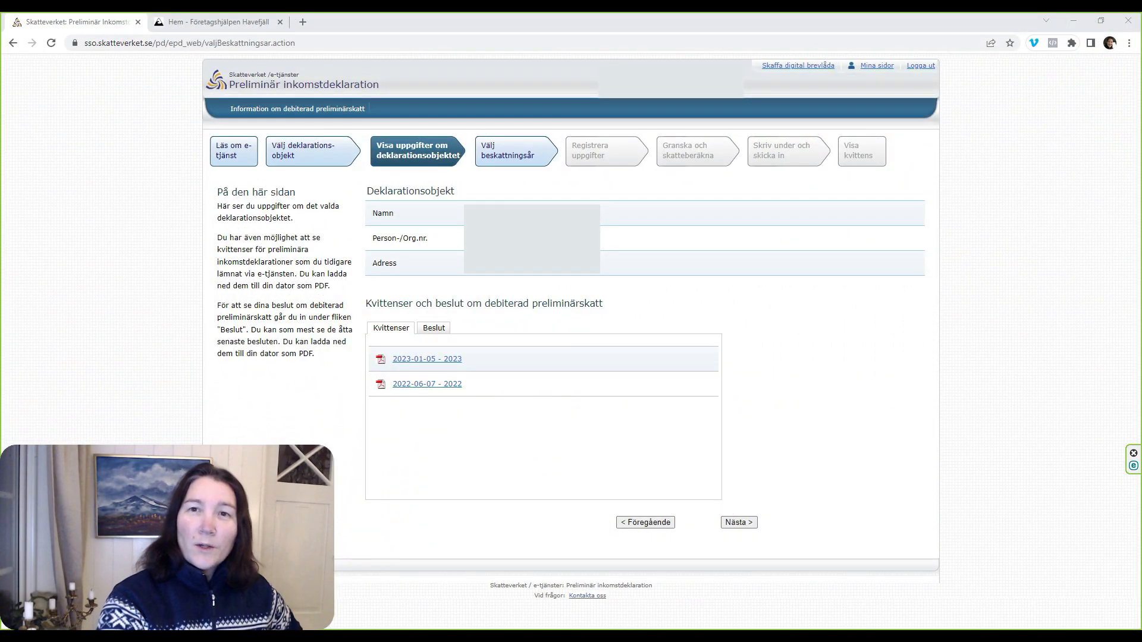
# - Select the current tax year, 2023-01-01 - 2023-12-31, and continue to Registrera uppgifter
pyautogui.click(750, 524)
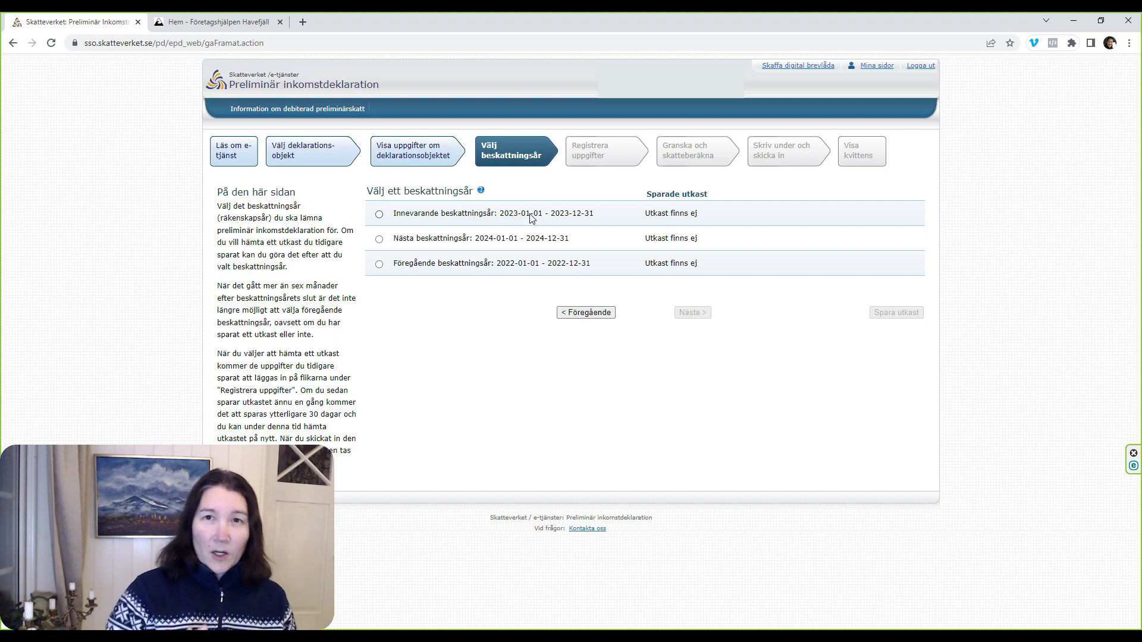
pyautogui.click(379, 215)
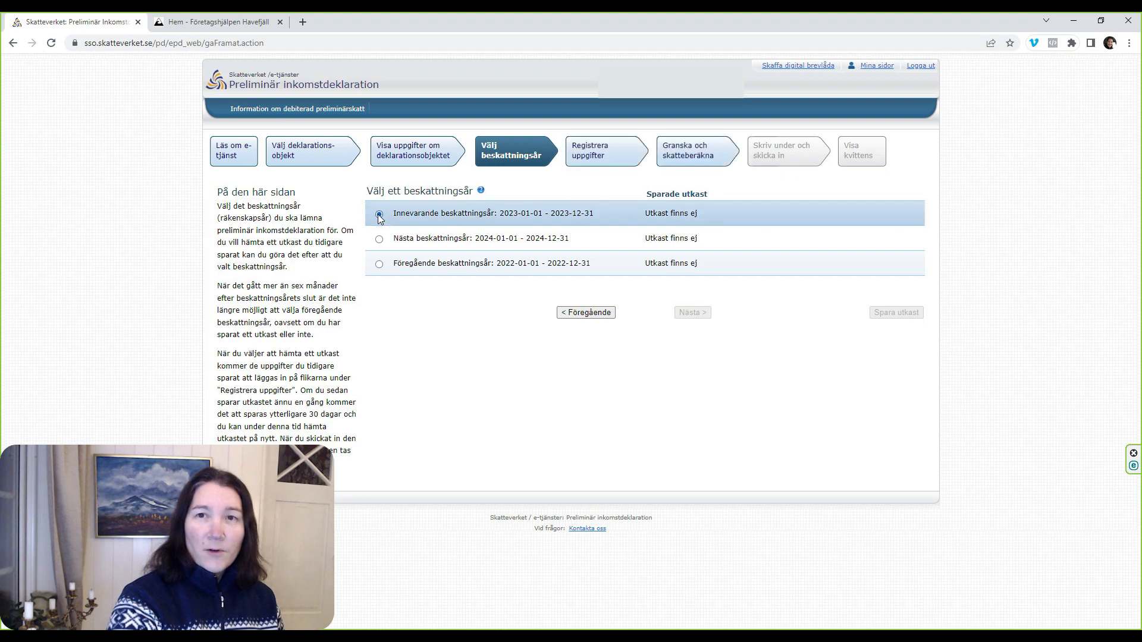
pyautogui.click(692, 314)
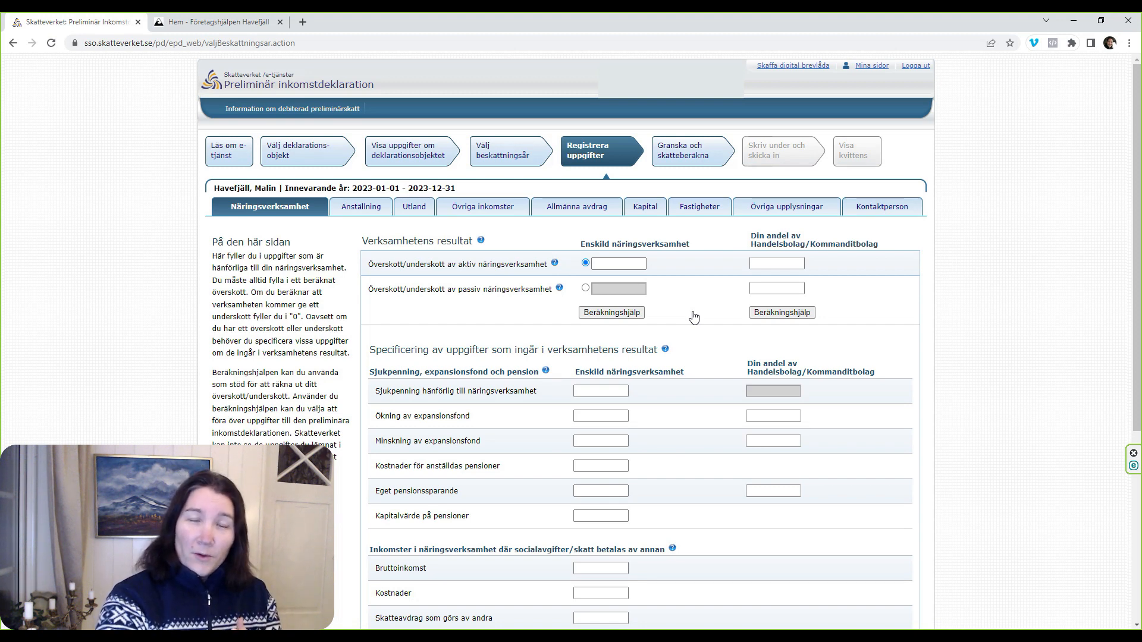
# - Open the calculation help for Enskild näringsverksamhet, name the business Florist and mark it as Aktiv
pyautogui.click(618, 316)
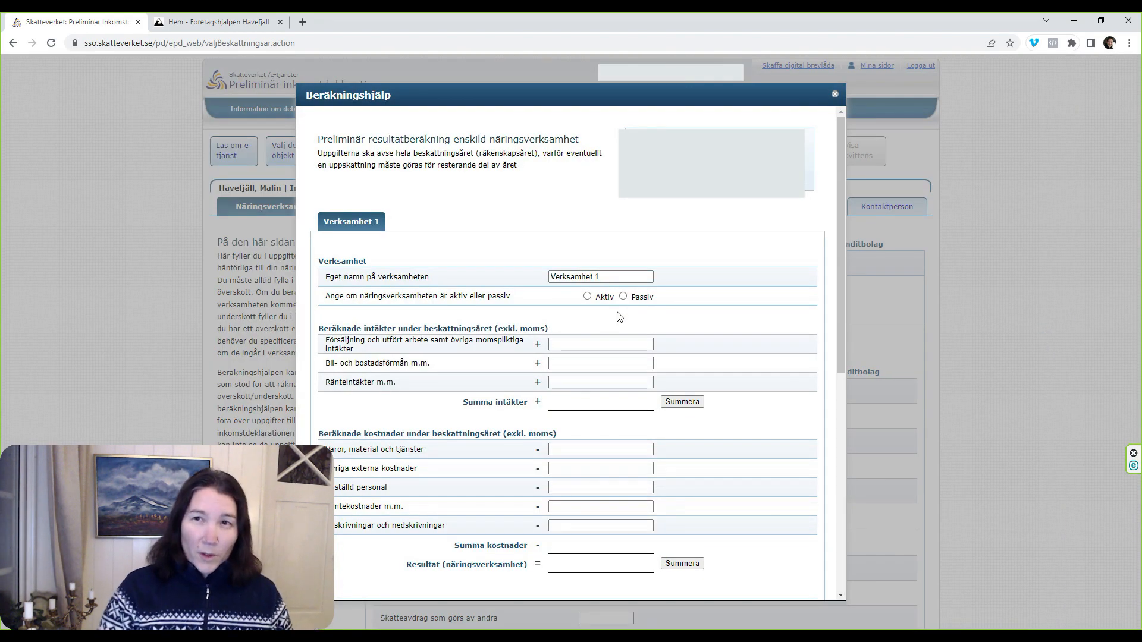
pyautogui.click(600, 276)
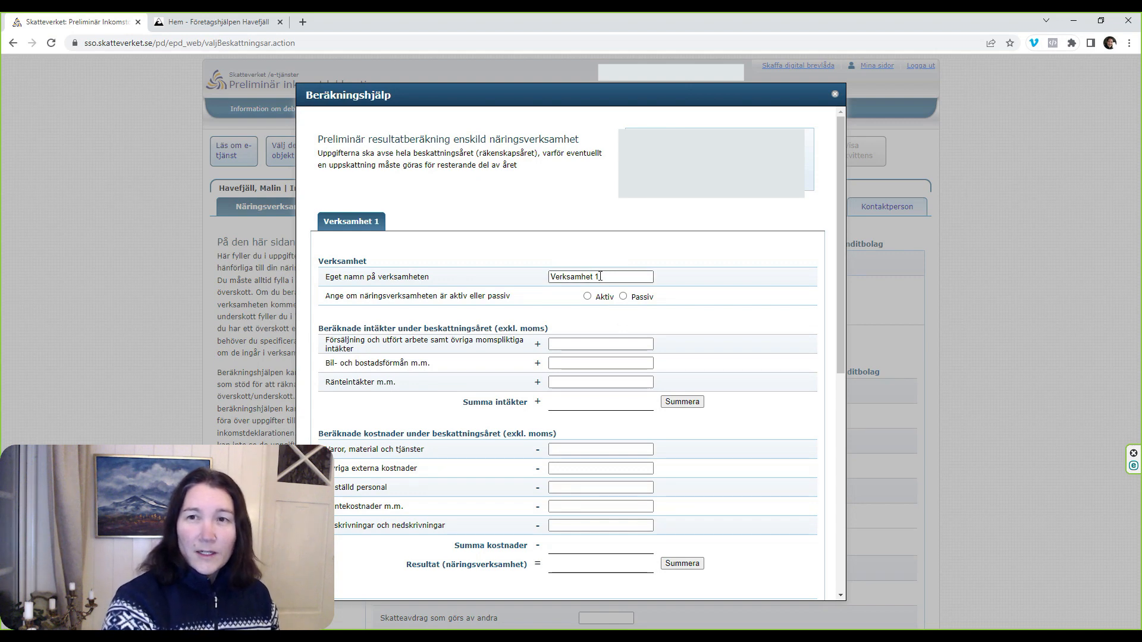
pyautogui.moveTo(600, 276); pyautogui.dragTo(502, 277)
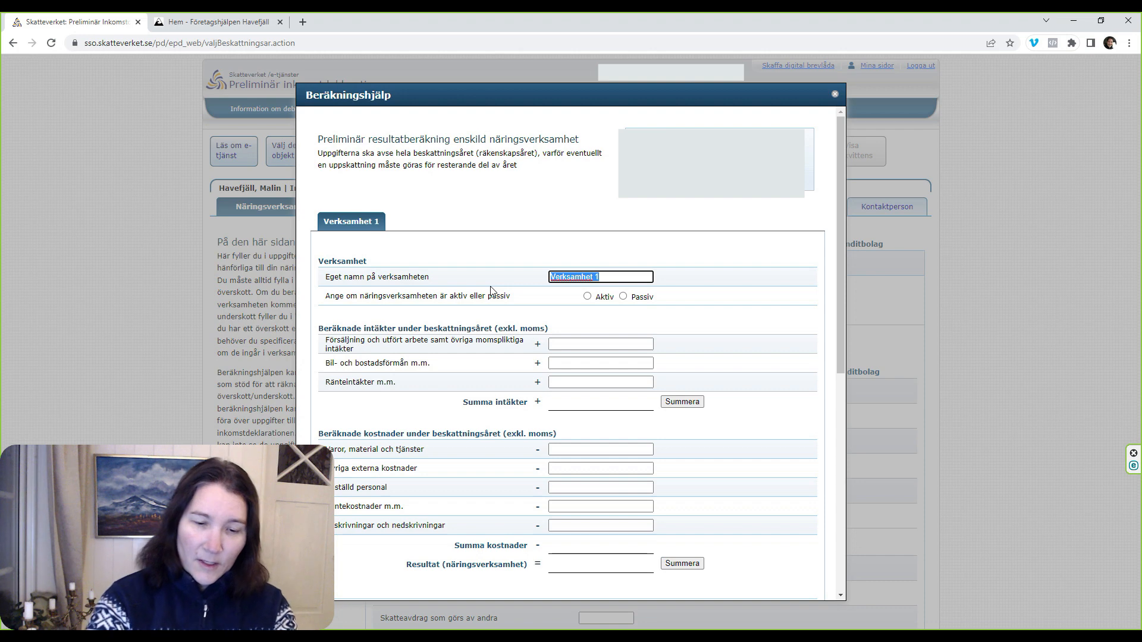
pyautogui.write('Florist')
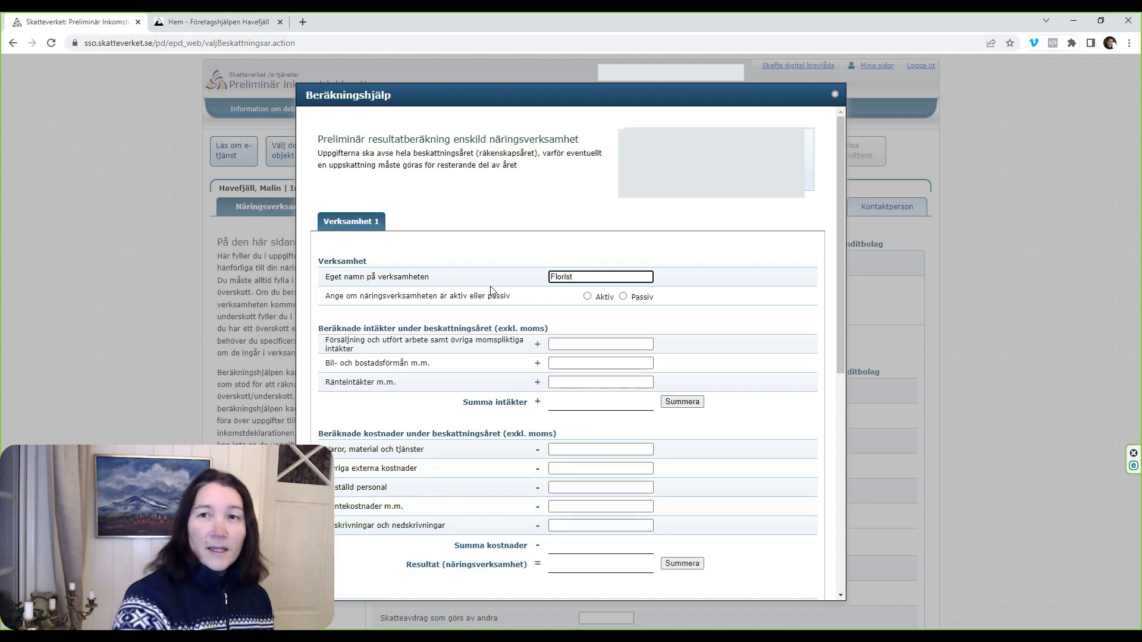
pyautogui.click(587, 296)
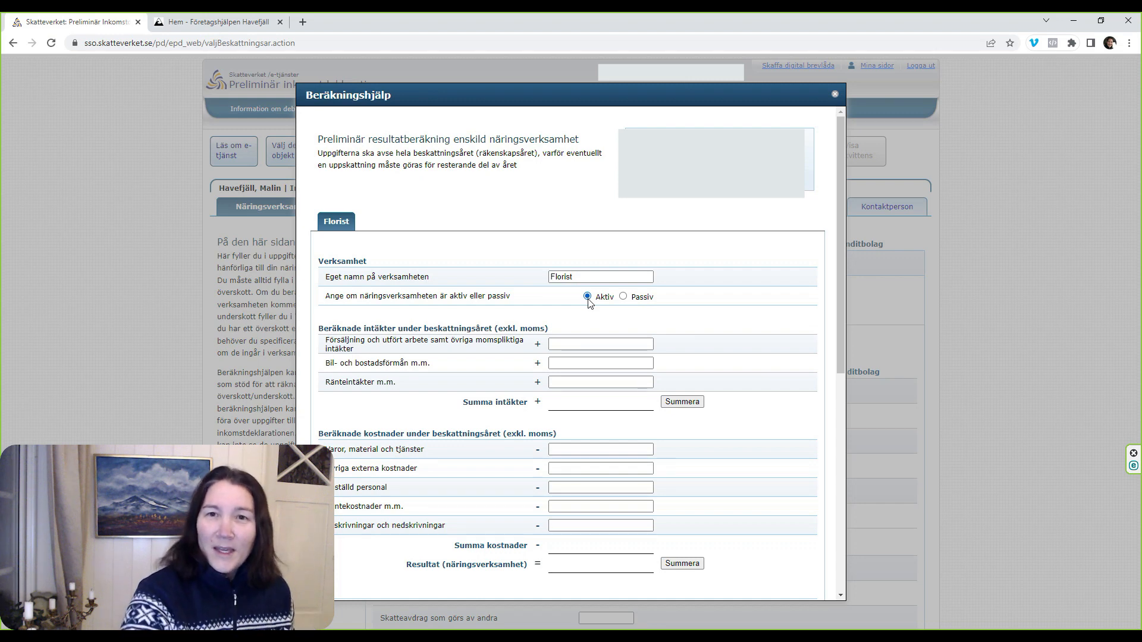
# - Enter 480 000 as Försäljning och utfört arbete and sum the estimated revenues
pyautogui.click(590, 344)
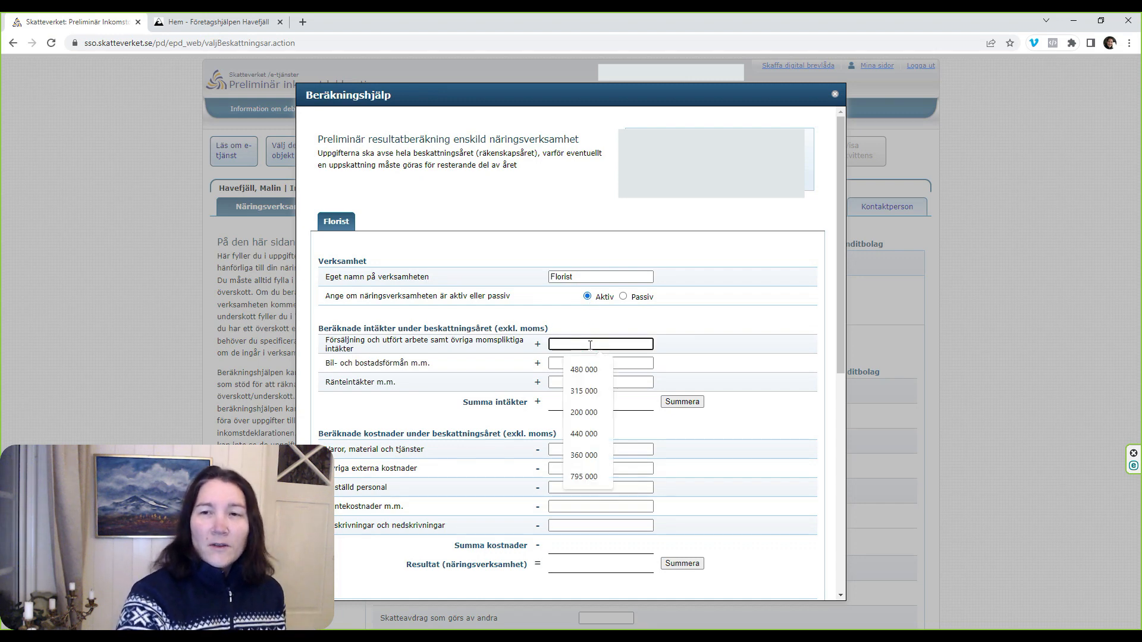
pyautogui.click(588, 365)
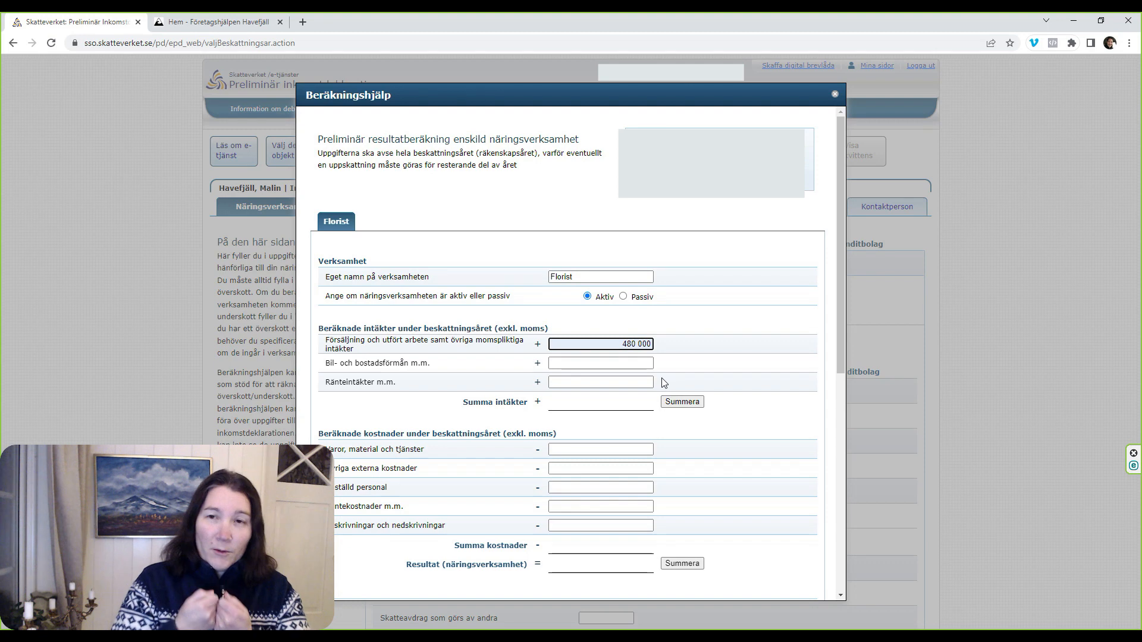
pyautogui.click(681, 403)
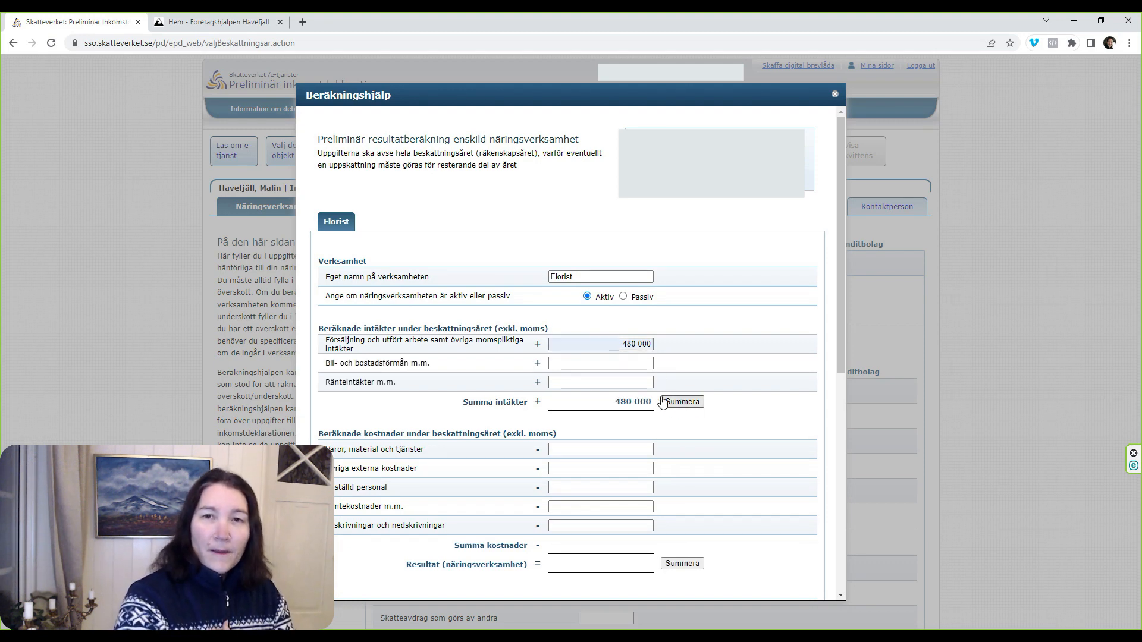
# - Enter 200 000 as the estimated cost for Varor, material och tjänster
pyautogui.scroll(-1, 663, 400)
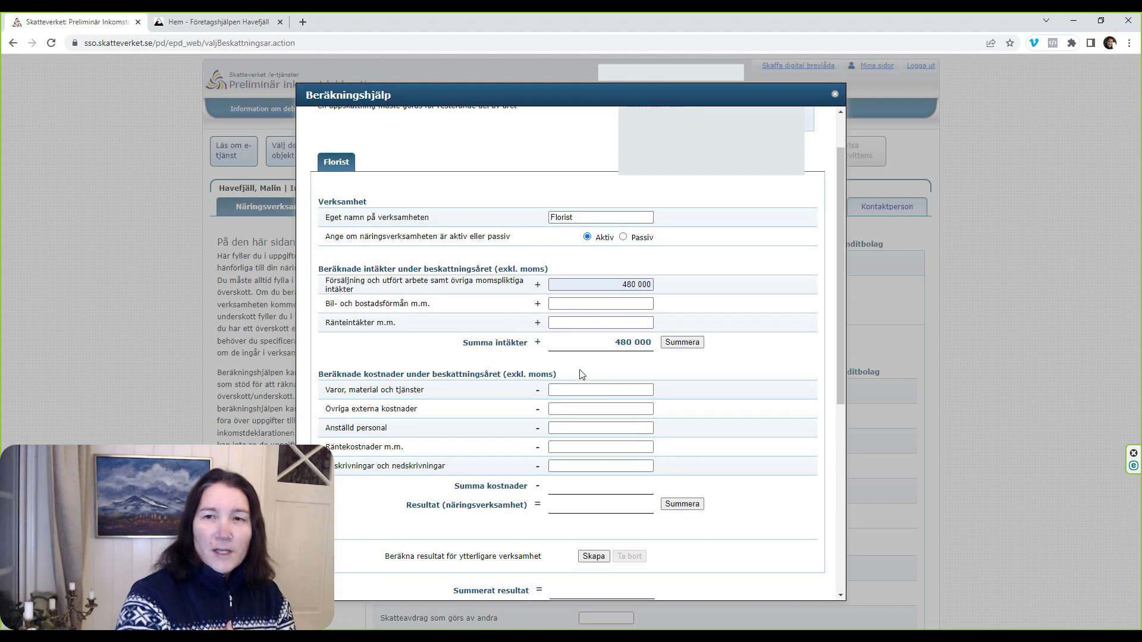
pyautogui.scroll(-1, 587, 390)
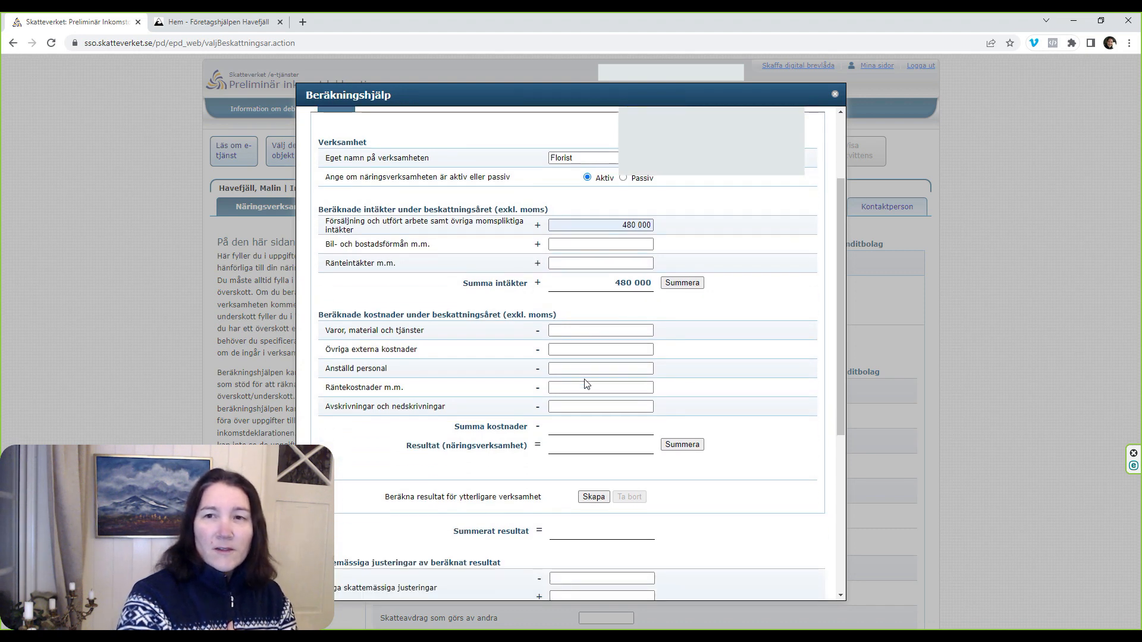
pyautogui.click(591, 330)
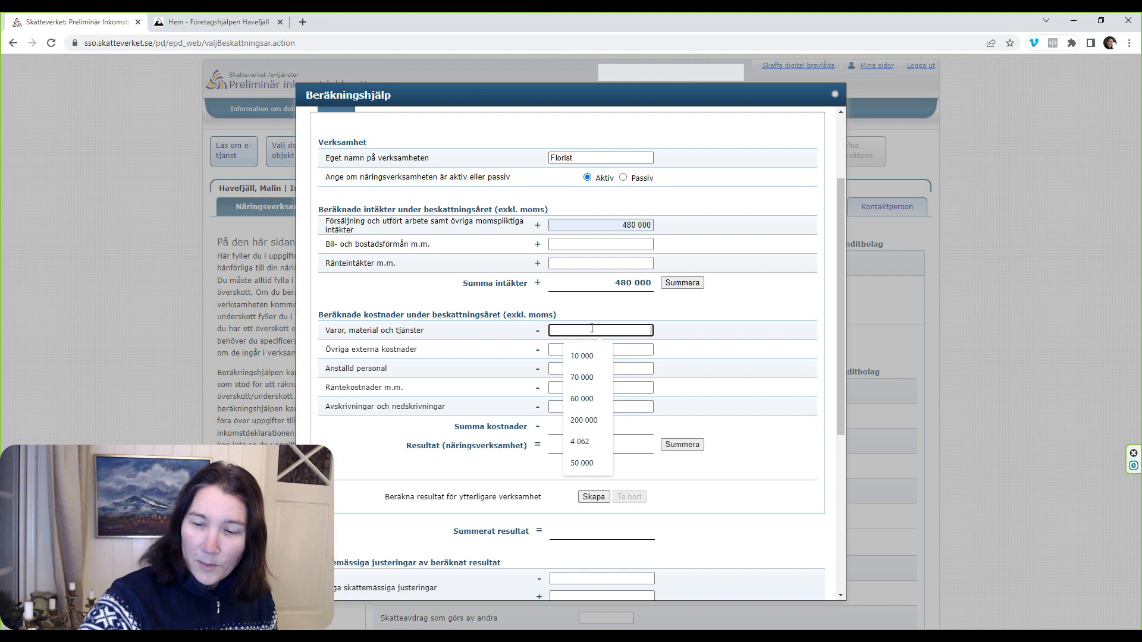
pyautogui.write('200 000')
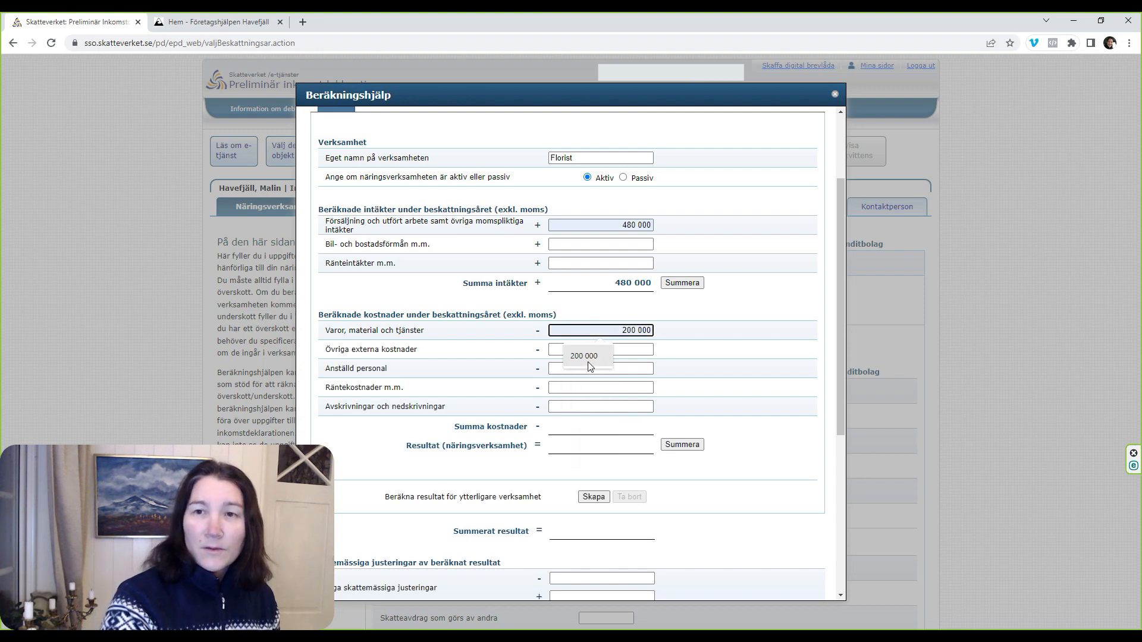
pyautogui.click(585, 356)
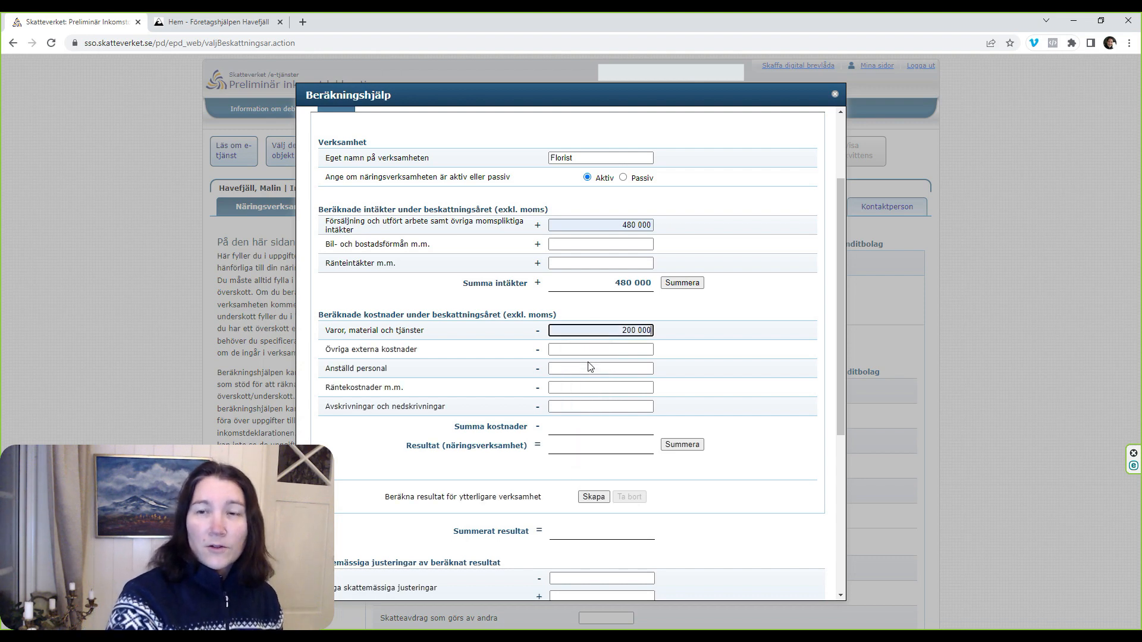
# - Enter 100 000 as Övriga externa kostnader and sum the costs and the business result
pyautogui.click(643, 350)
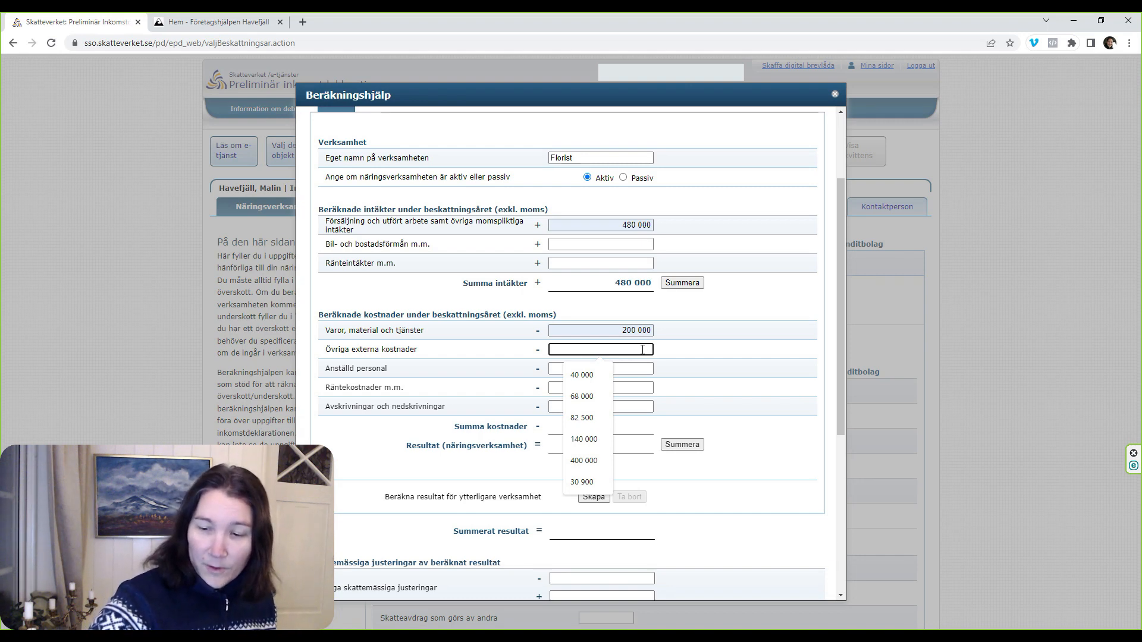
pyautogui.write('10000')
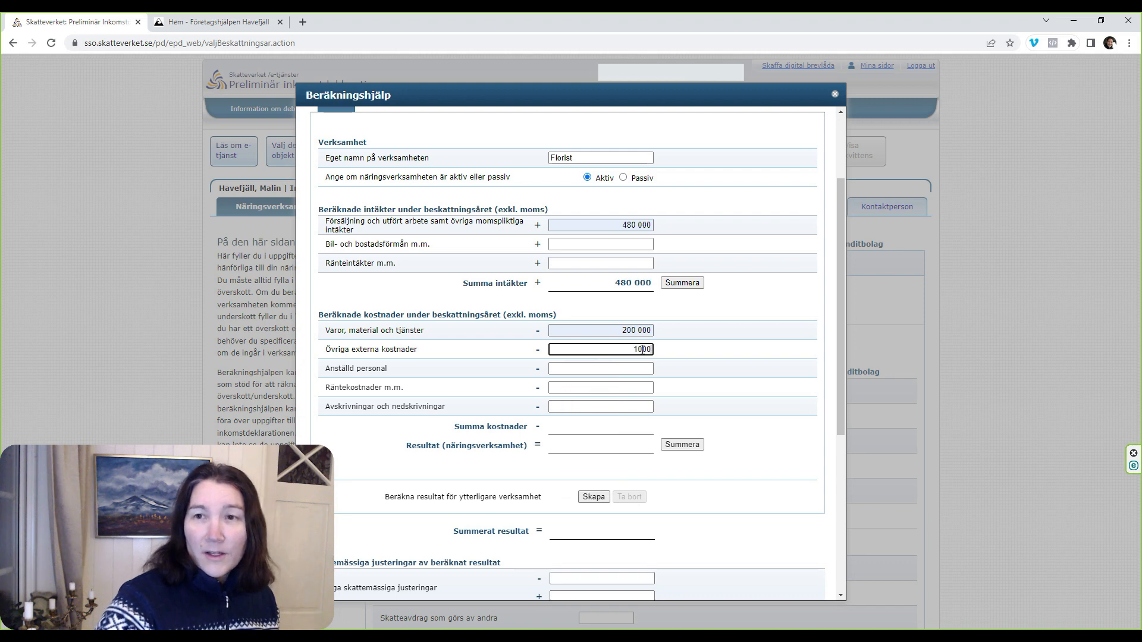
pyautogui.click(638, 365)
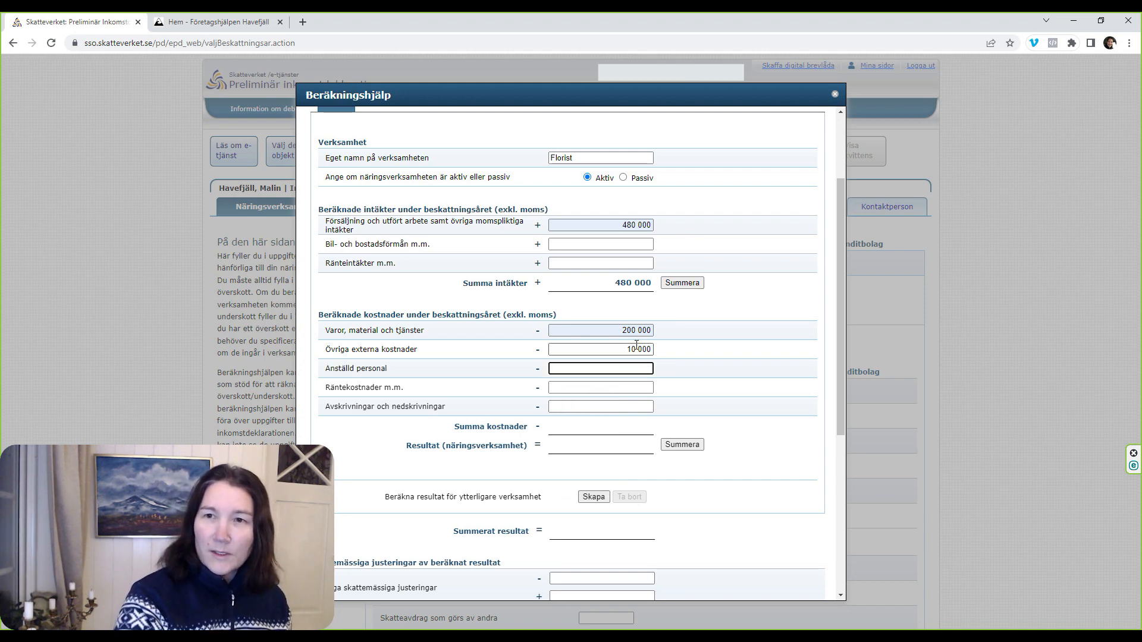
pyautogui.click(637, 349)
pyautogui.write('0')
pyautogui.click(642, 368)
pyautogui.click(683, 446)
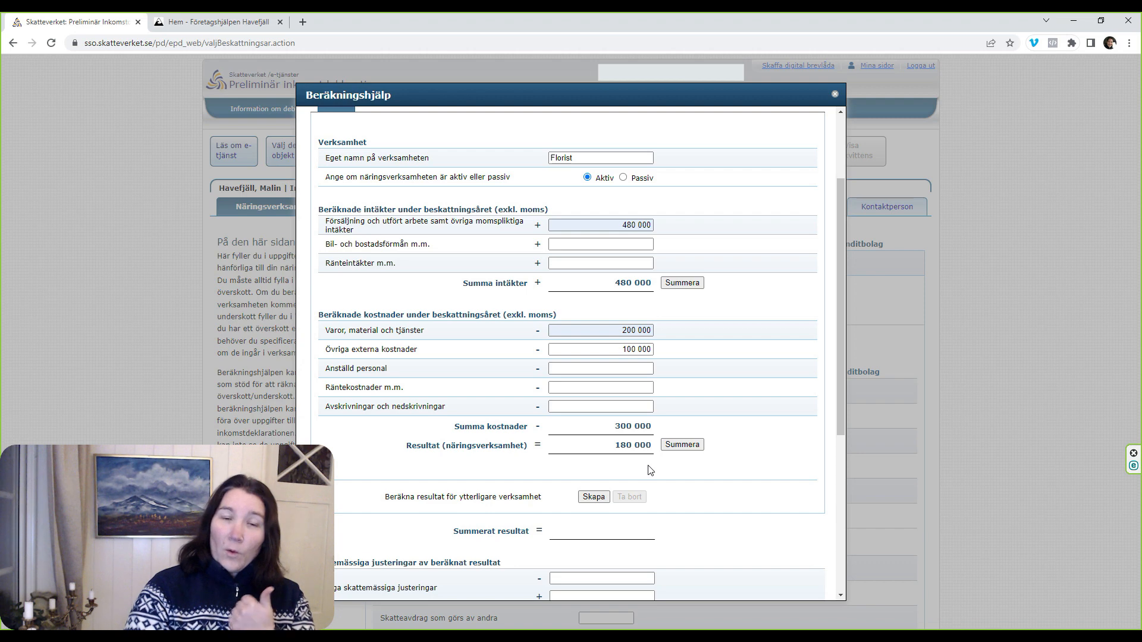
pyautogui.scroll(-2, 595, 385)
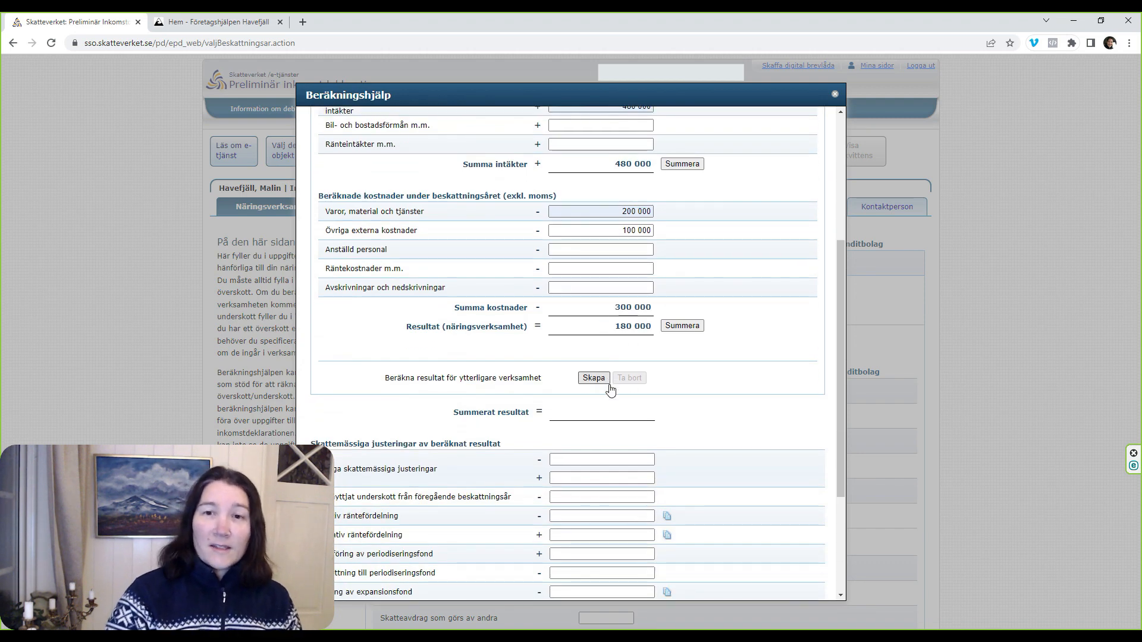
# - Calculate the Beräknat överskott/underskott without any tax adjustments and transfer the figures to the declaration
pyautogui.scroll(-3, 609, 393)
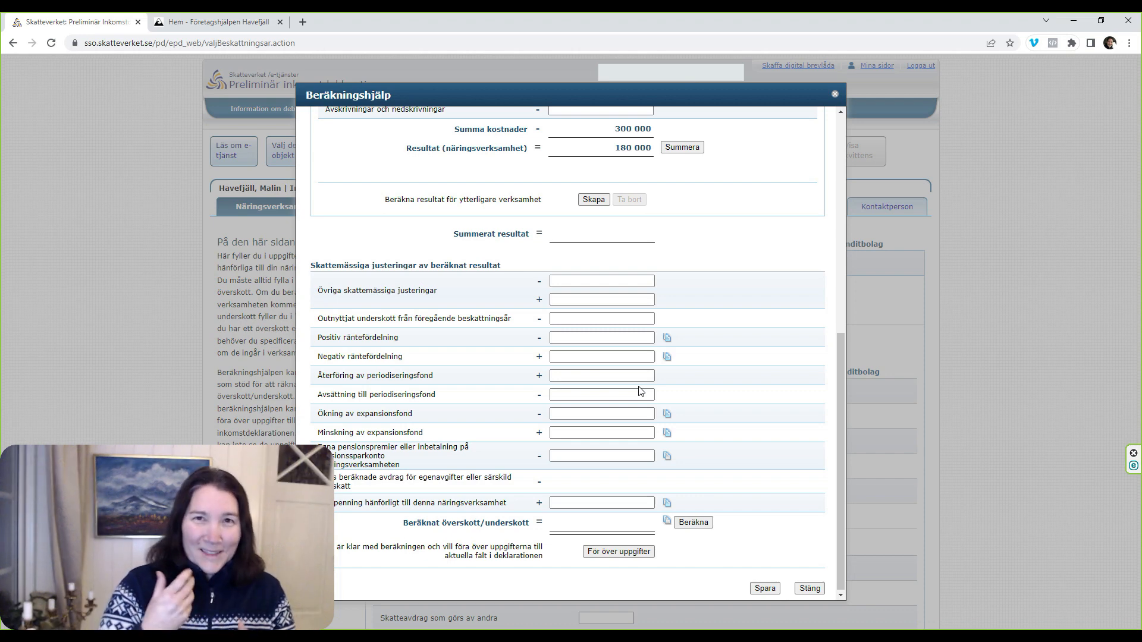
pyautogui.click(694, 523)
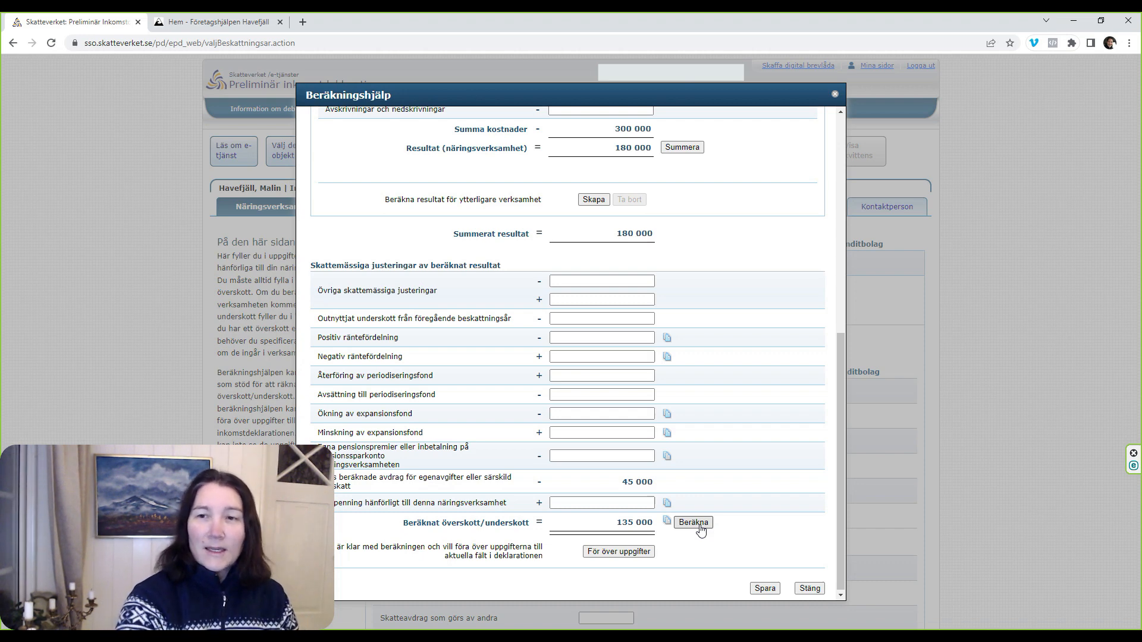
pyautogui.click(614, 554)
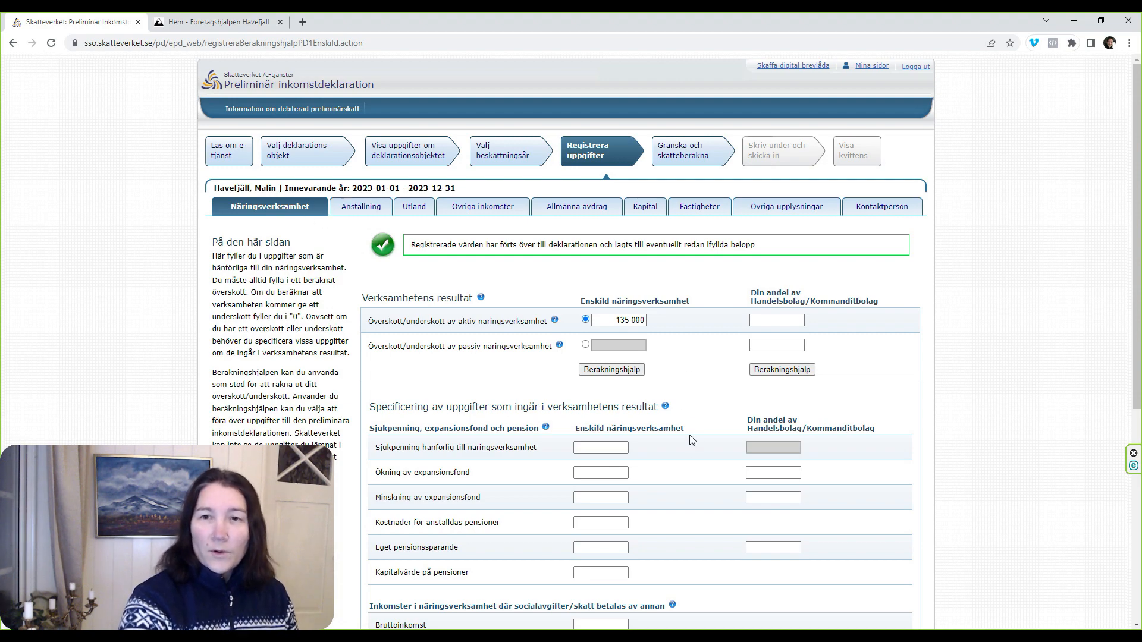
# - Look through the remaining Näringsverksamhet fields and proceed to the Granska och skatteberäkna stage
pyautogui.scroll(-6, 693, 446)
pyautogui.scroll(5, 692, 428)
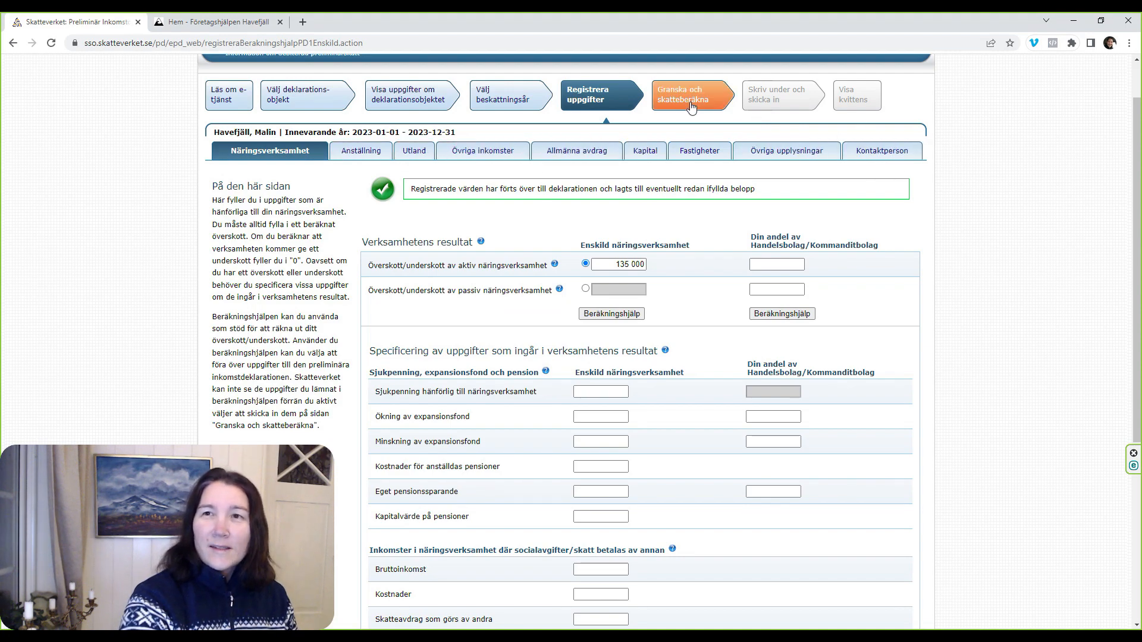
pyautogui.click(667, 107)
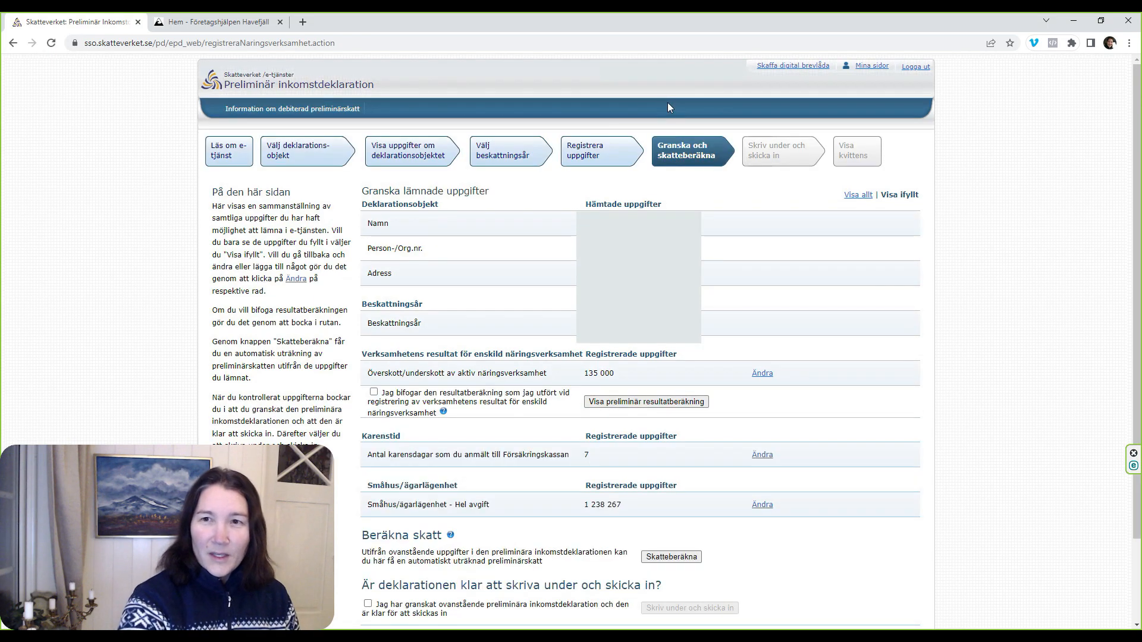
# - Run the automatic tax calculation on the submitted figures, review it down to the amount to pay, and close it
pyautogui.scroll(-2, 796, 440)
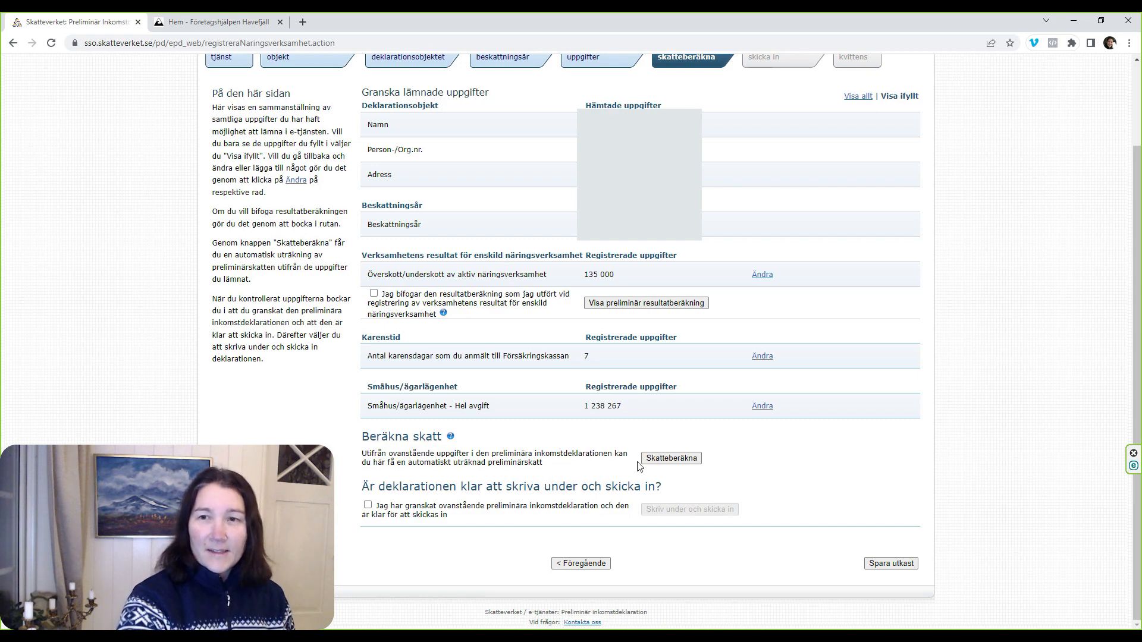
pyautogui.click(683, 463)
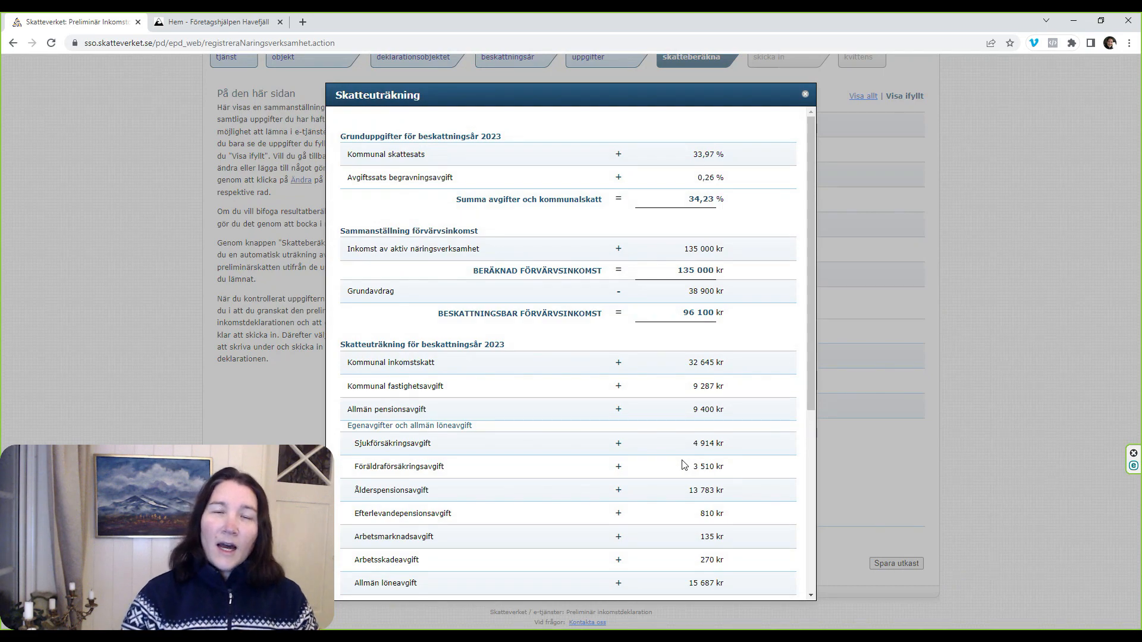
pyautogui.scroll(-5, 583, 247)
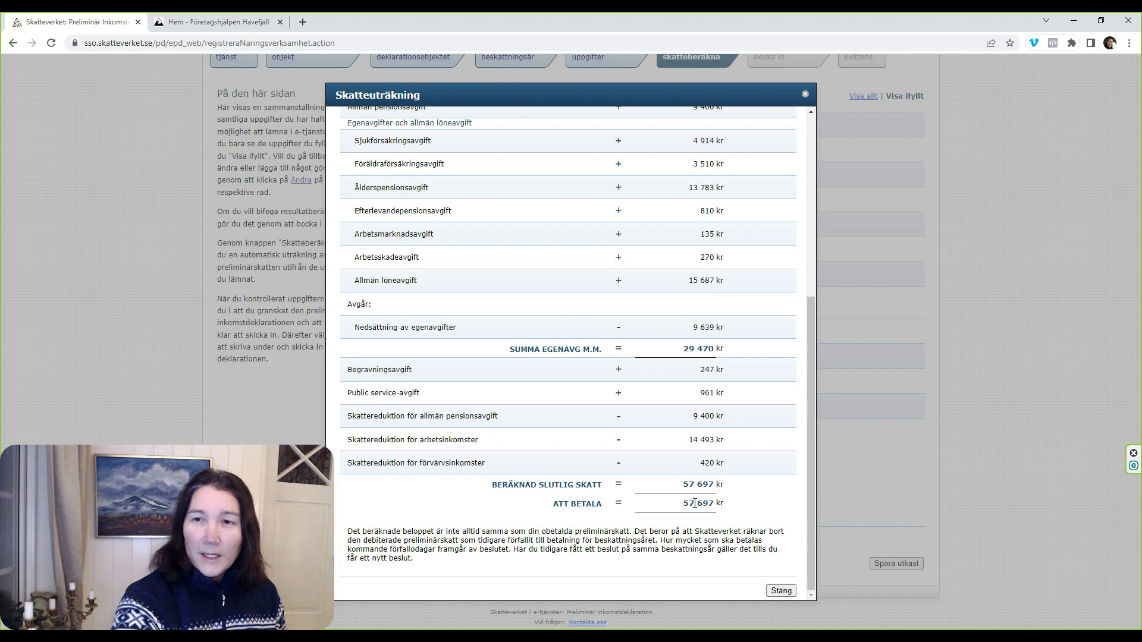
pyautogui.click(781, 590)
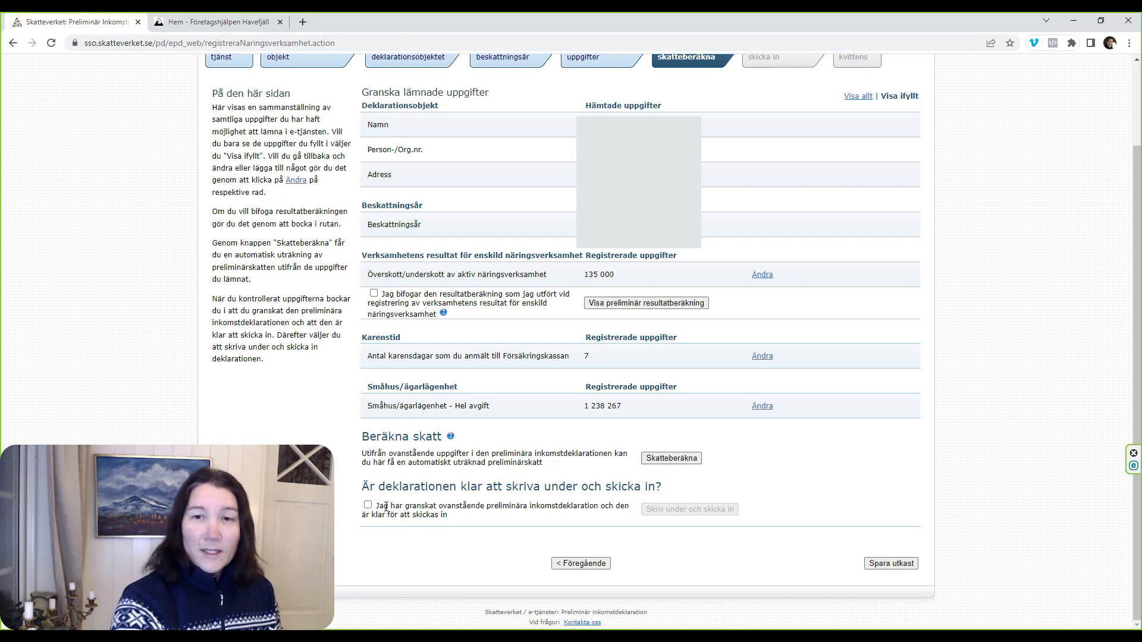
# - Mark the preliminary declaration as reviewed and ready to send in, and withdraw that confirmation again
pyautogui.click(367, 505)
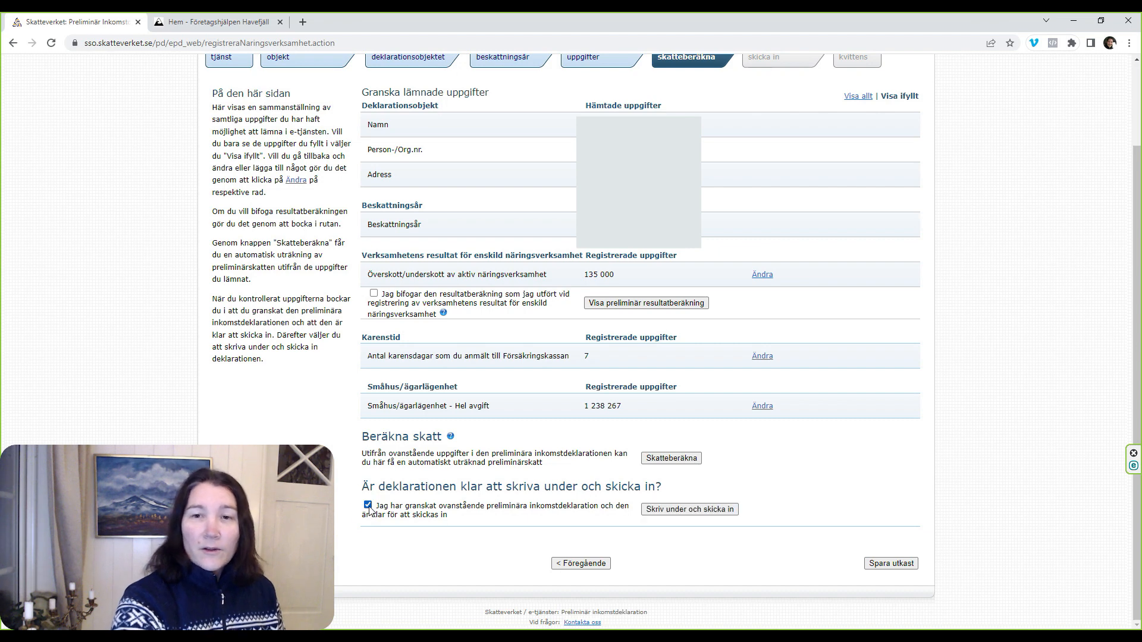
pyautogui.click(367, 505)
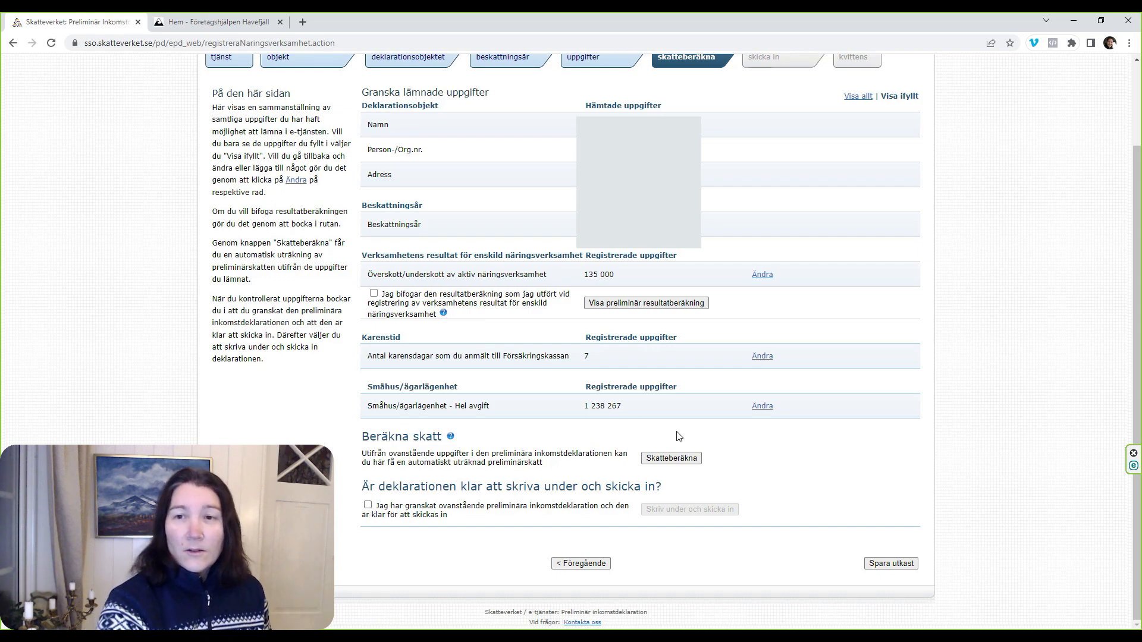
# - Reopen the Skatteuträkning to check the final tax and amount to pay, and return to the review summary
pyautogui.click(691, 461)
pyautogui.scroll(-5, 667, 341)
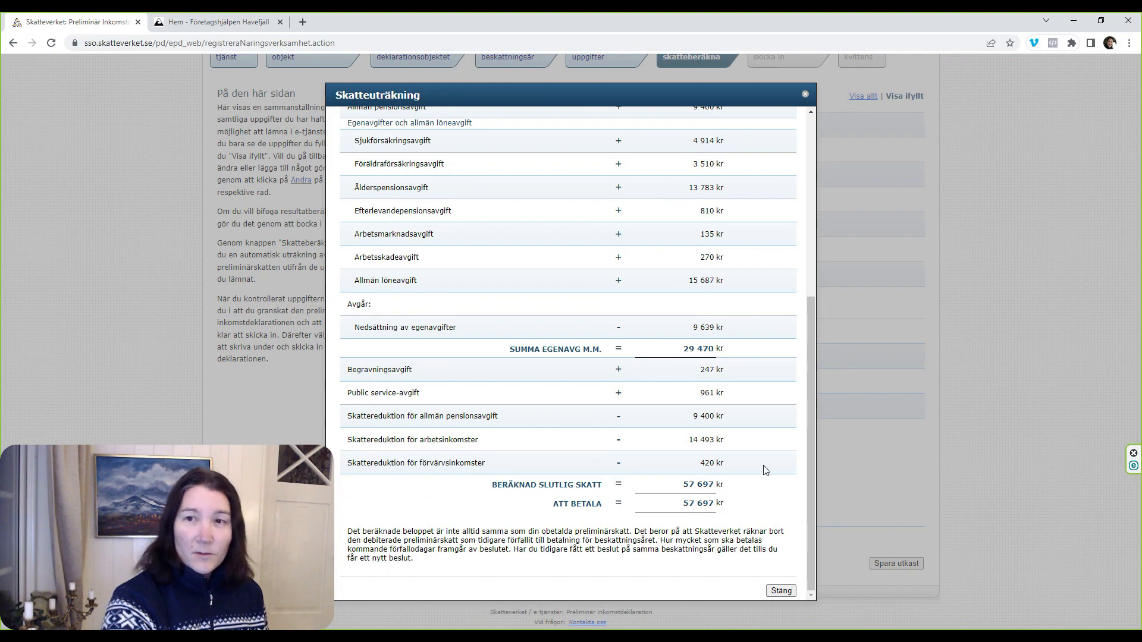
pyautogui.click(786, 589)
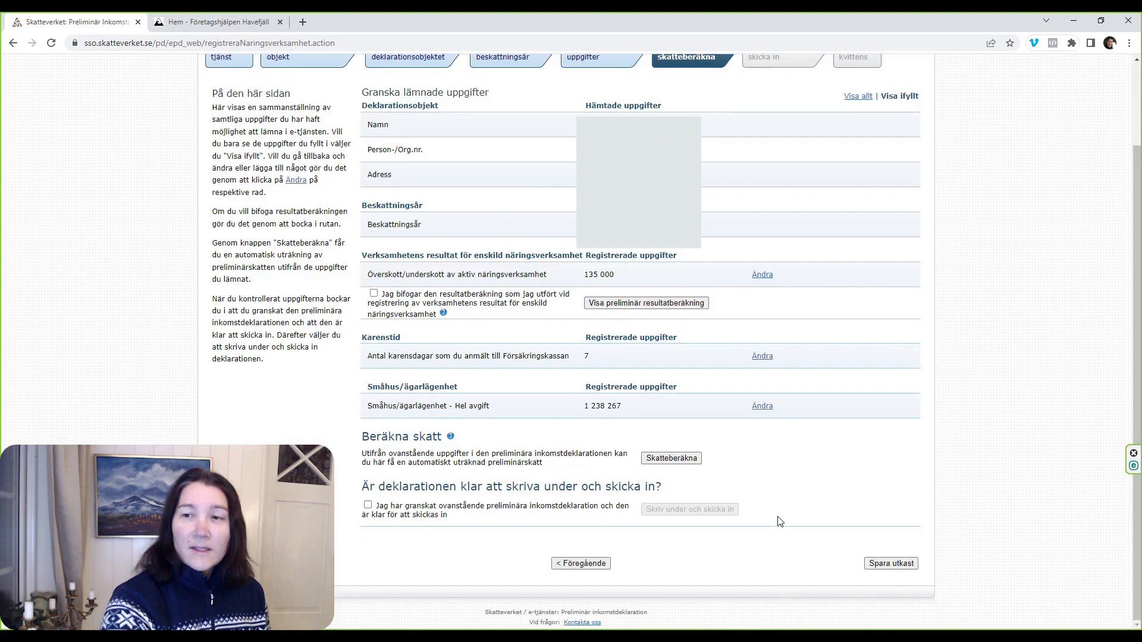
pyautogui.scroll(2, 746, 455)
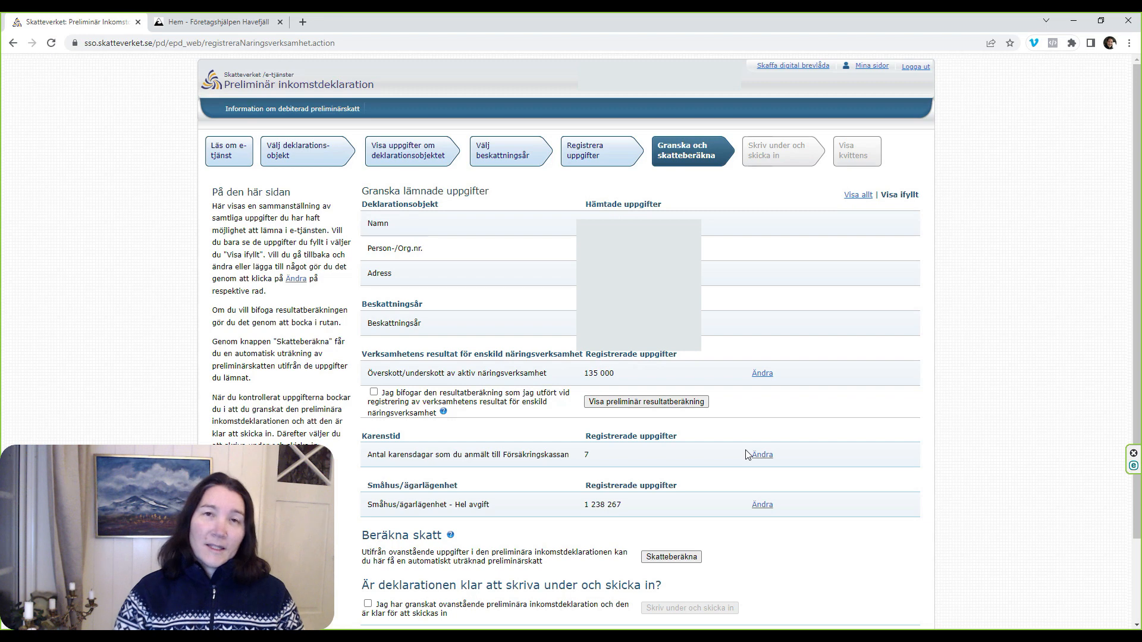